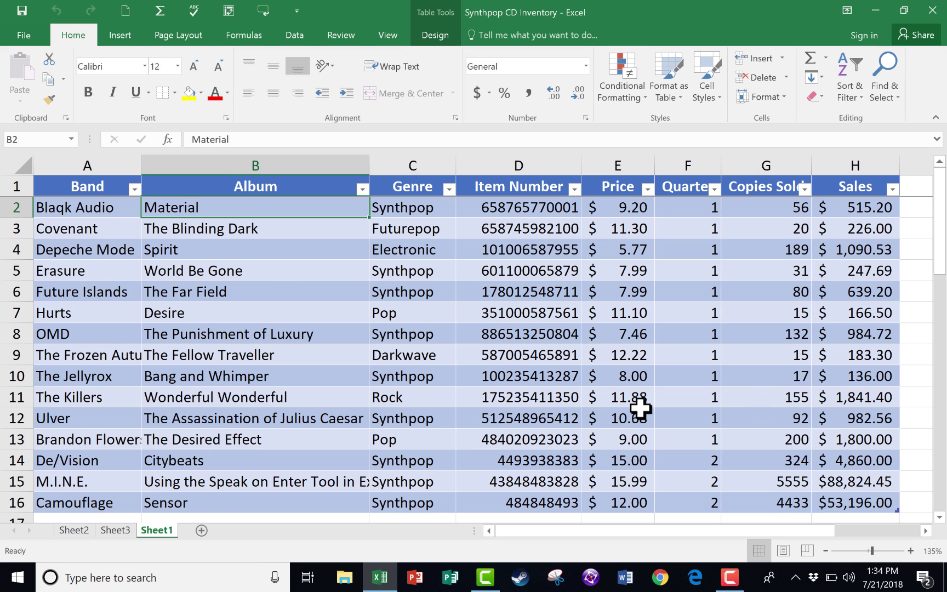
pyautogui.click(265, 272)
pyautogui.click(124, 34)
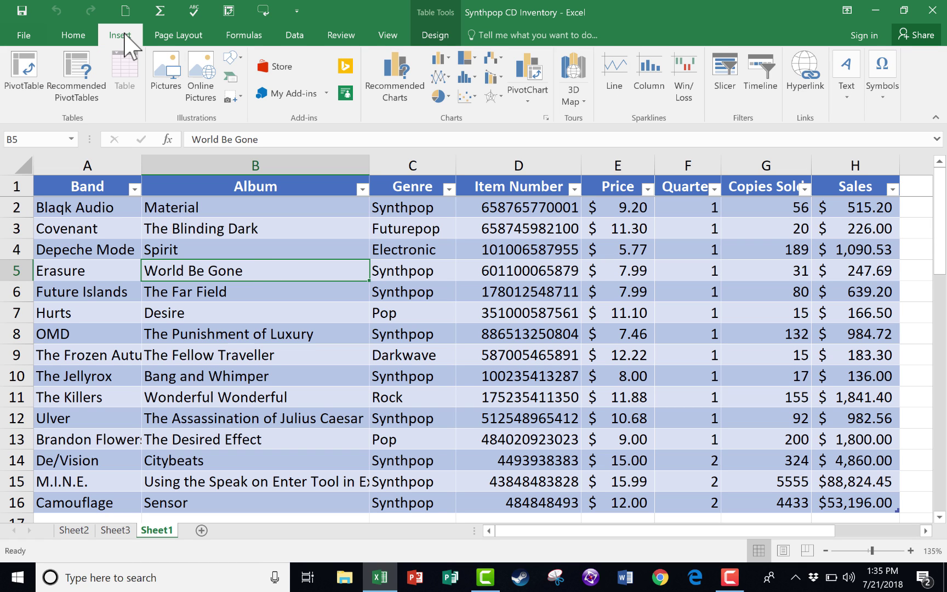
pyautogui.click(82, 38)
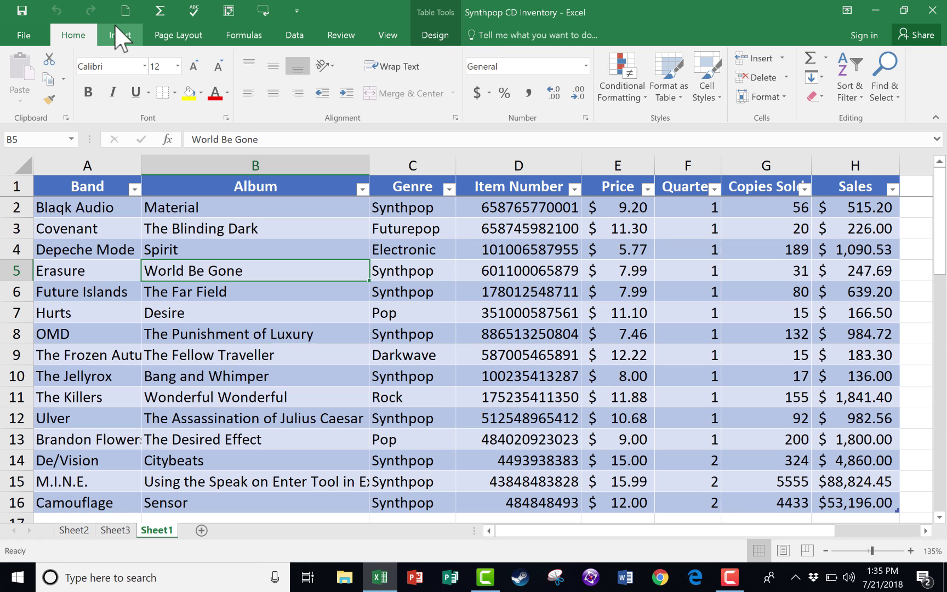
pyautogui.click(233, 249)
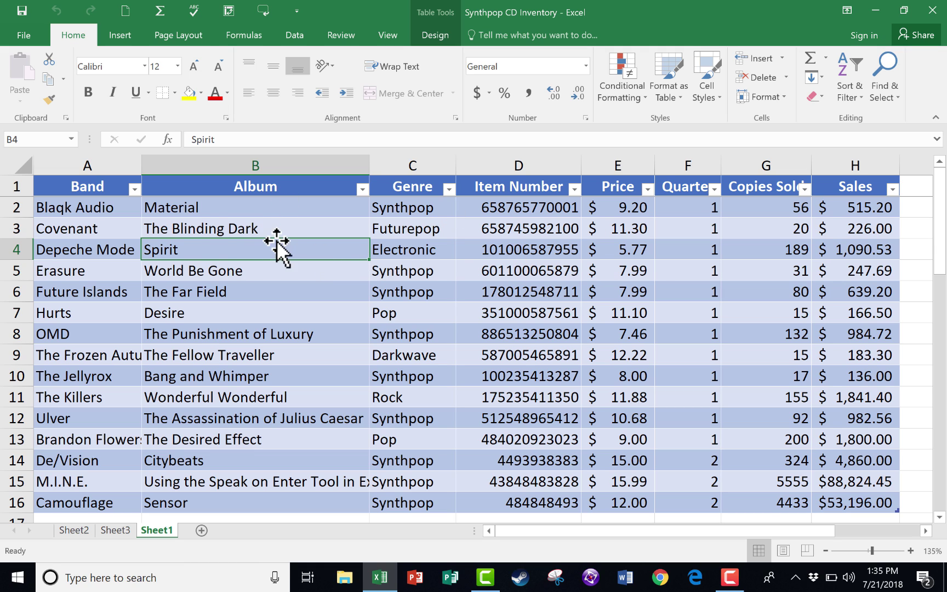
pyautogui.click(255, 210)
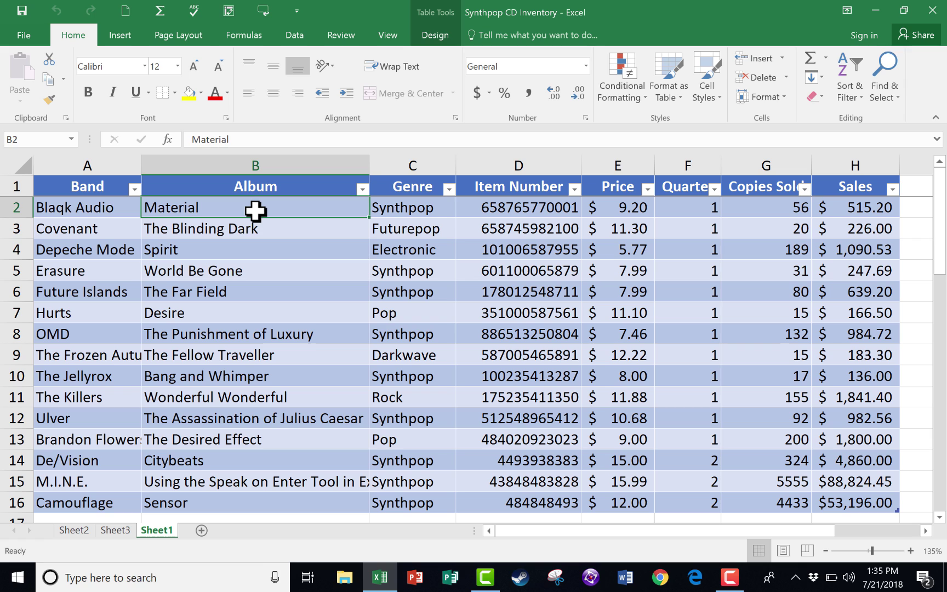
pyautogui.click(268, 222)
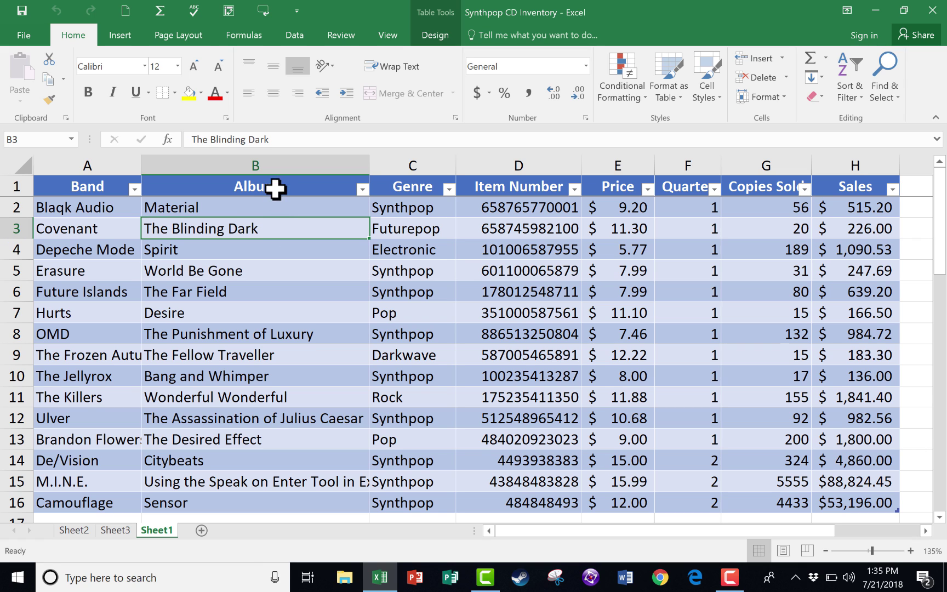
pyautogui.click(262, 162)
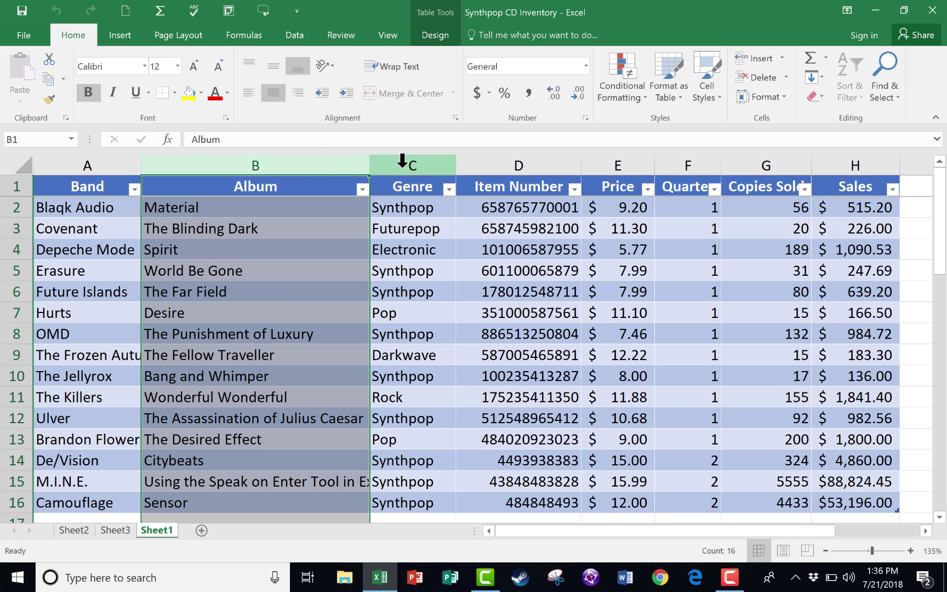
pyautogui.click(272, 222)
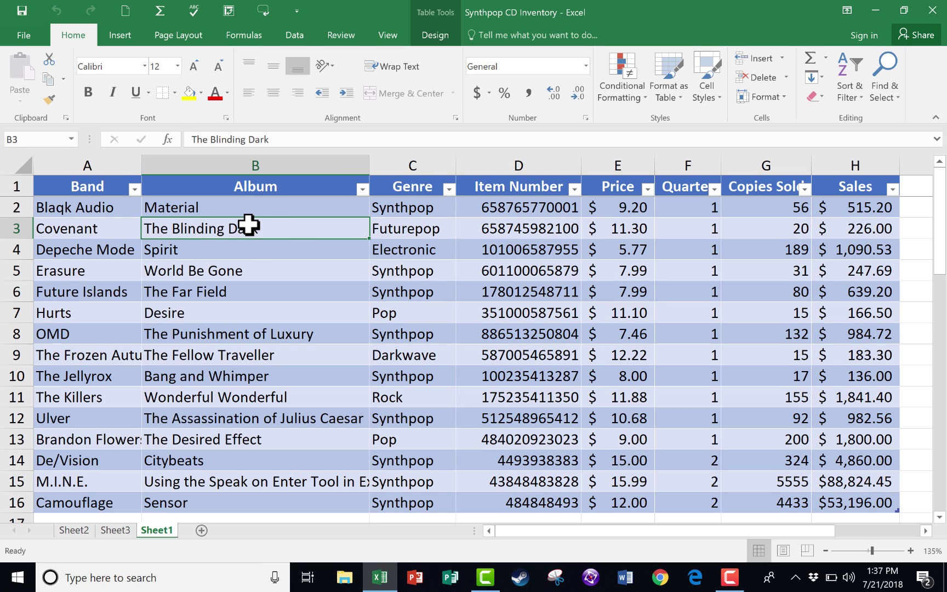
pyautogui.click(248, 189)
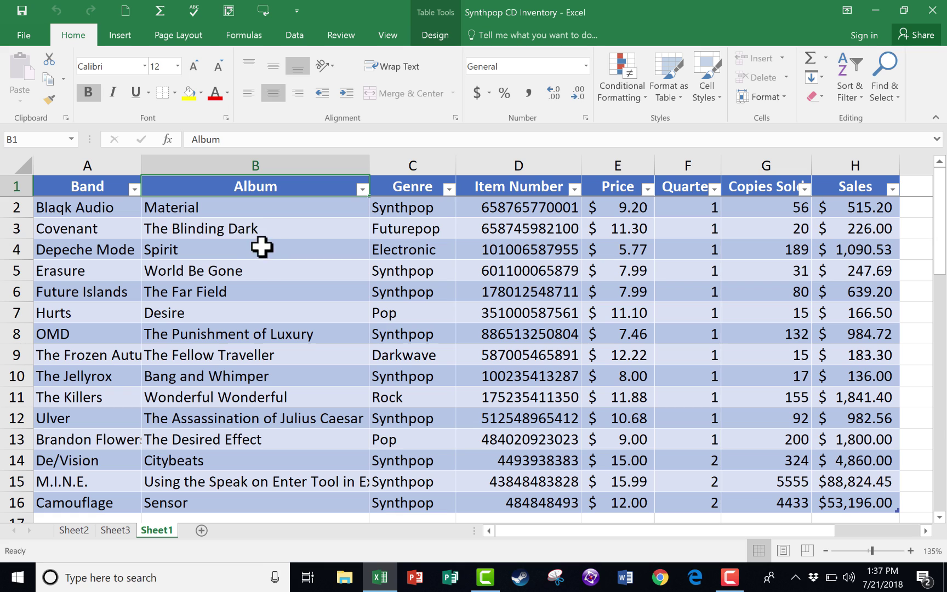
# - Sort the CD inventory table by album title from A to Z
pyautogui.click(252, 229)
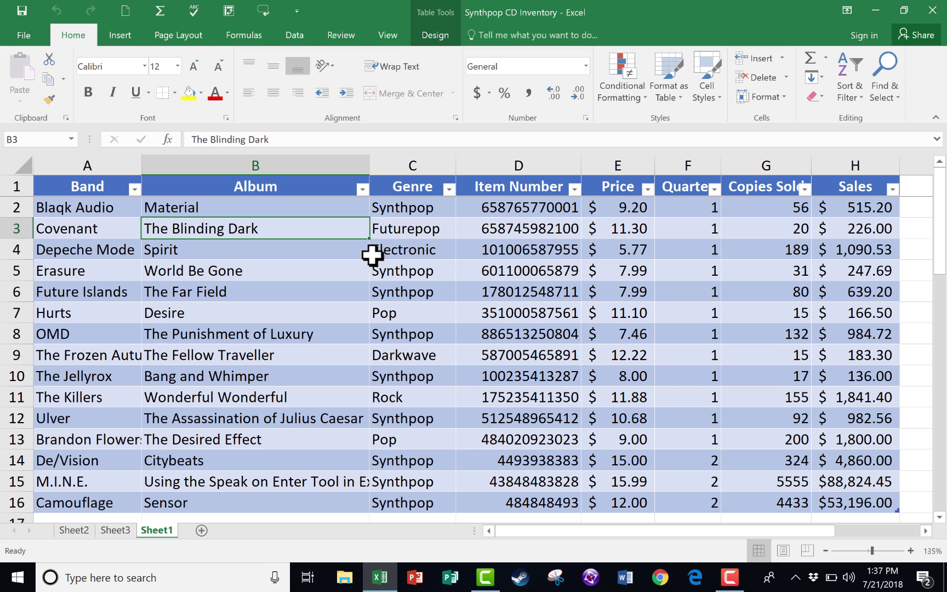
pyautogui.click(848, 74)
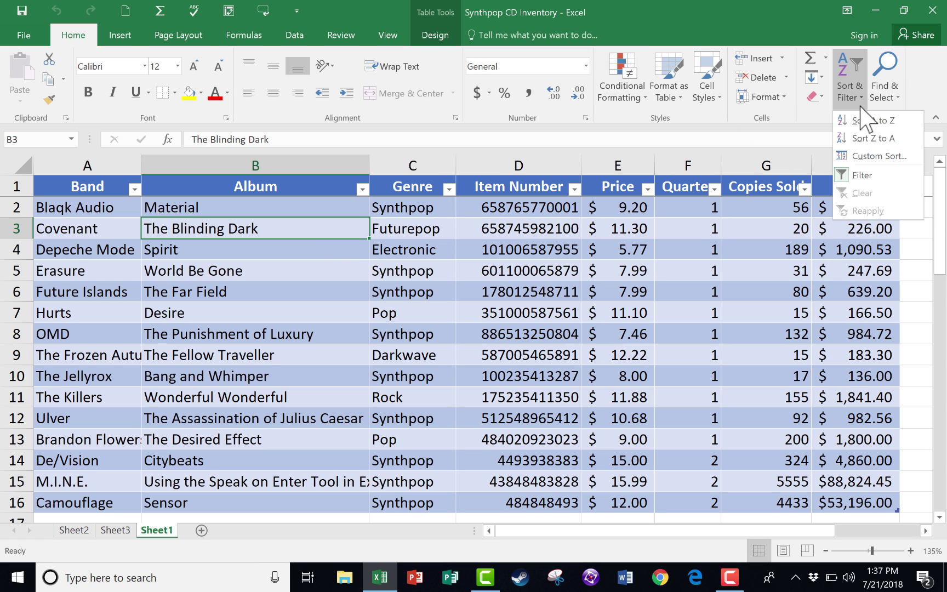
pyautogui.click(865, 120)
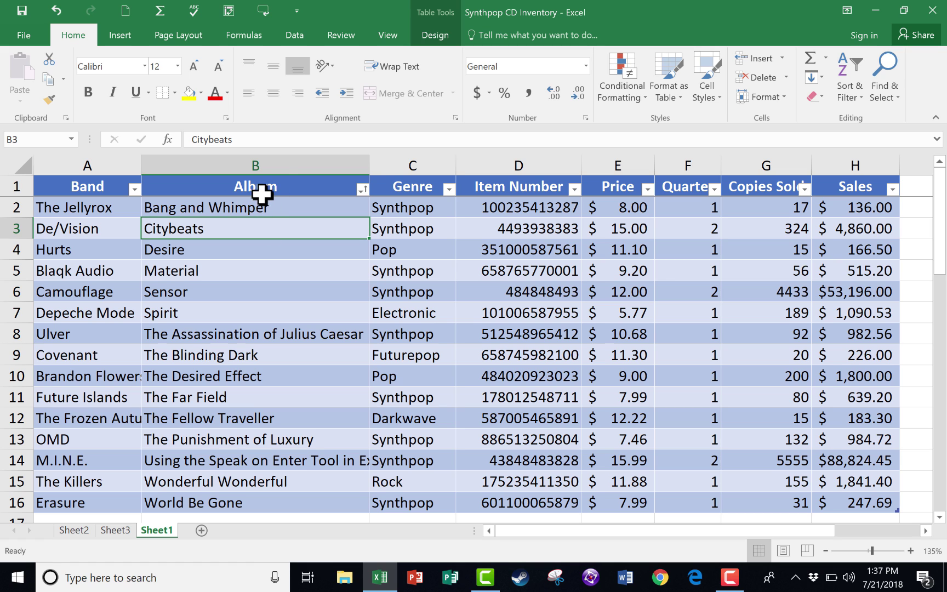
pyautogui.click(274, 166)
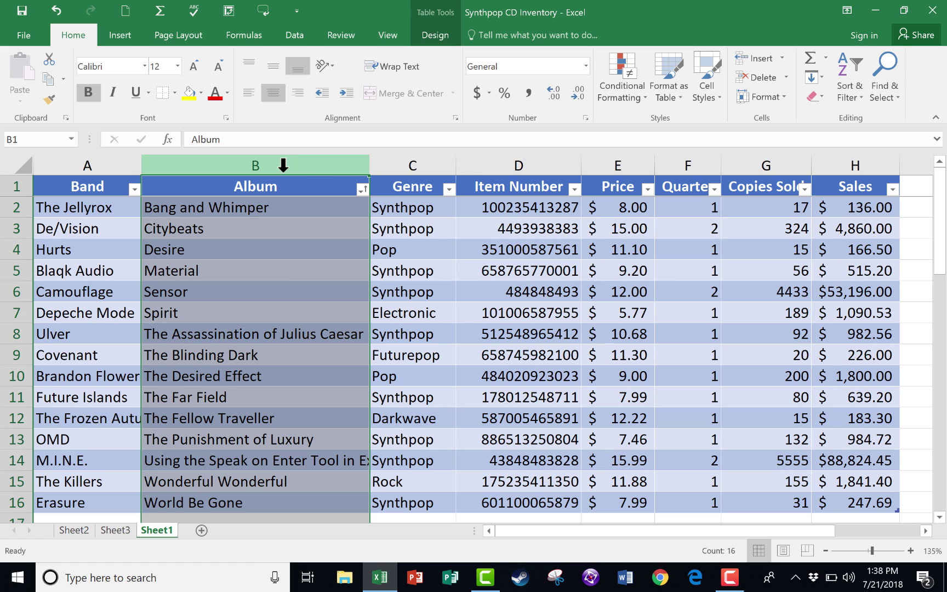
pyautogui.click(295, 264)
pyautogui.click(281, 225)
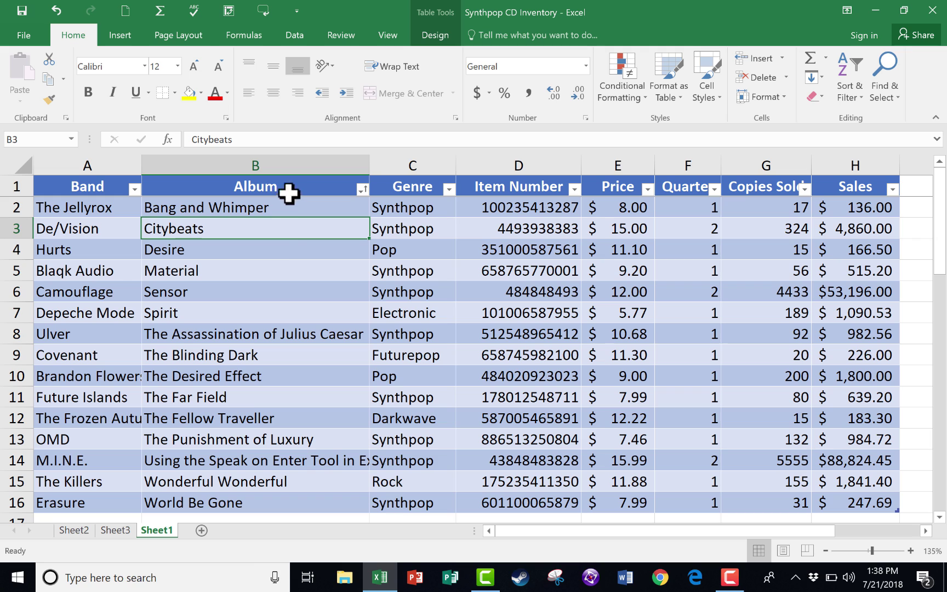
# - Sort the CD inventory table by band name from A to Z
pyautogui.click(102, 231)
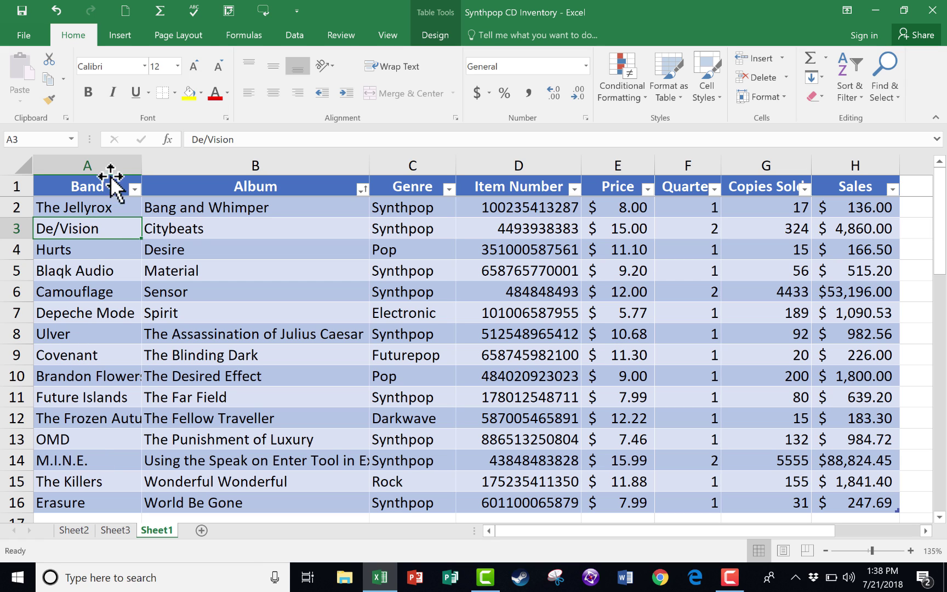
pyautogui.click(849, 94)
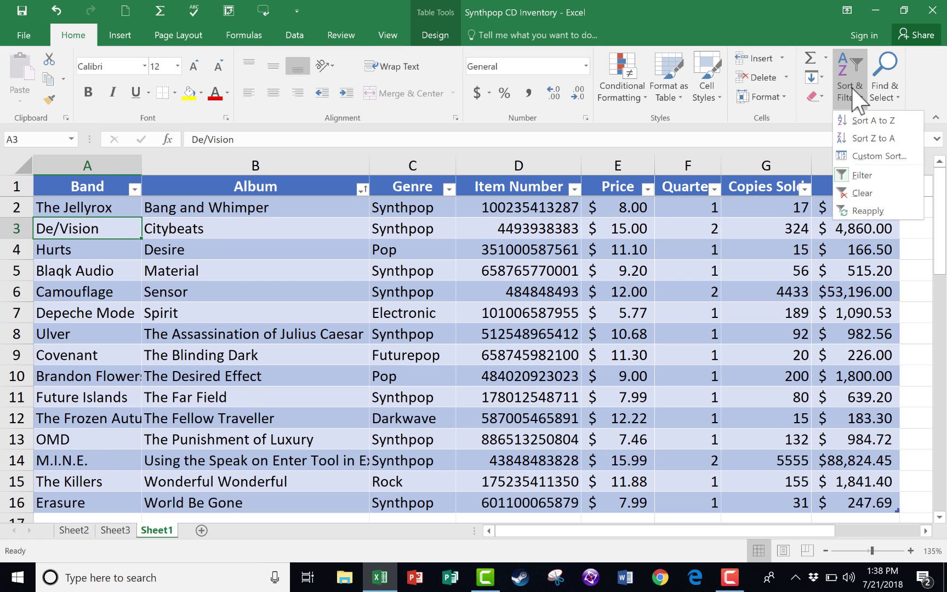
pyautogui.click(865, 123)
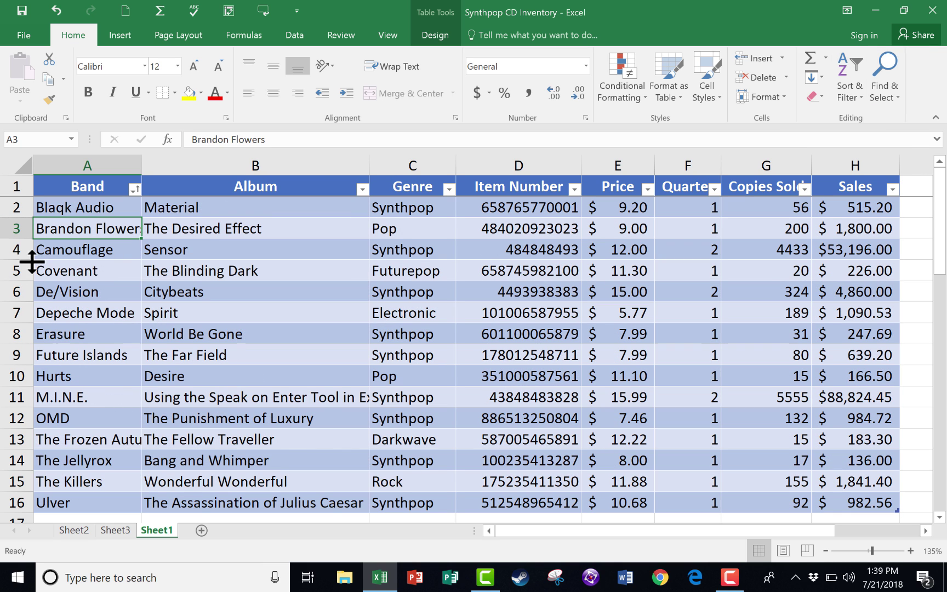
# - Insert a blank row above the Camouflage record in row 4
pyautogui.click(12, 250)
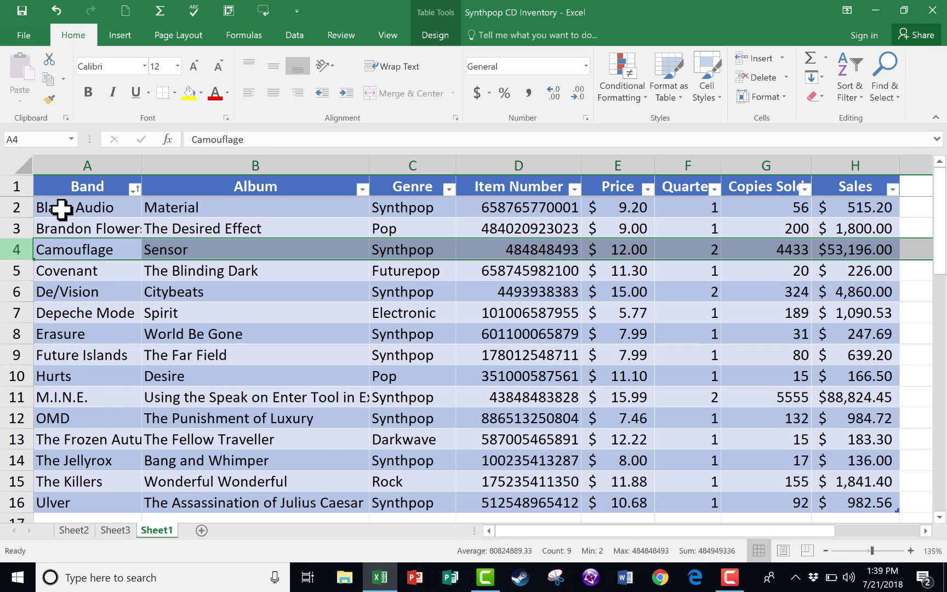
pyautogui.rightClick(16, 247)
pyautogui.press('Escape')
pyautogui.rightClick(14, 249)
pyautogui.click(65, 353)
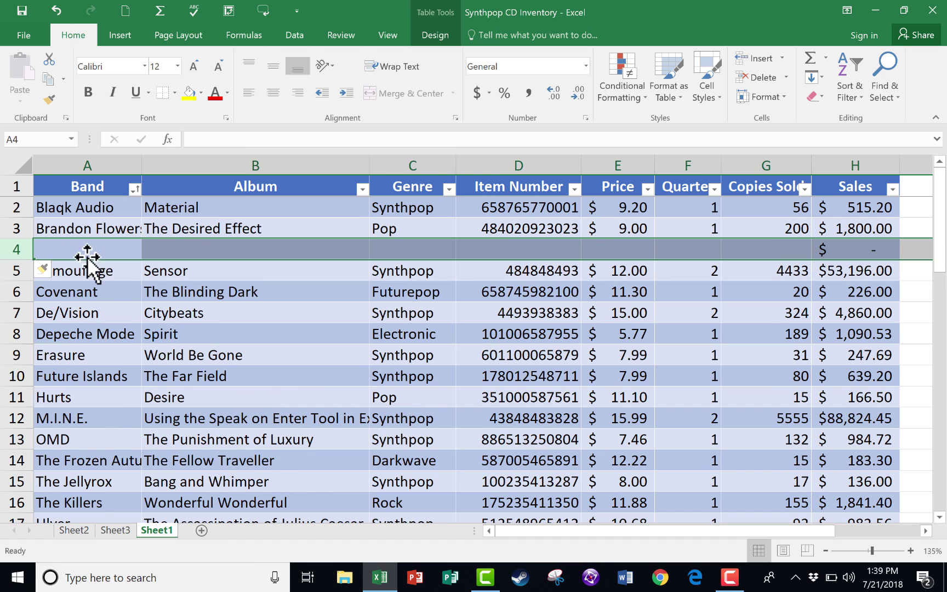
# - Copy the band name Brandon Flowers from A3 down into the empty cell A4
pyautogui.click(107, 253)
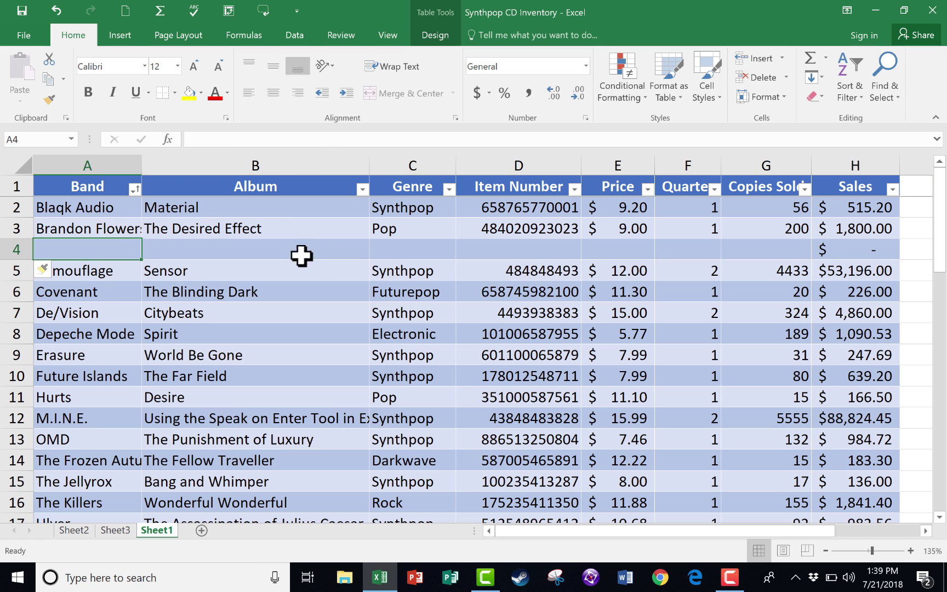
pyautogui.click(134, 230)
pyautogui.moveTo(141, 239); pyautogui.dragTo(143, 258)
# - Complete row 4 with album Flamingo, genre Pop, item number 498072947, price 8.00, quarter 3 and 331 copies sold
pyautogui.click(209, 248)
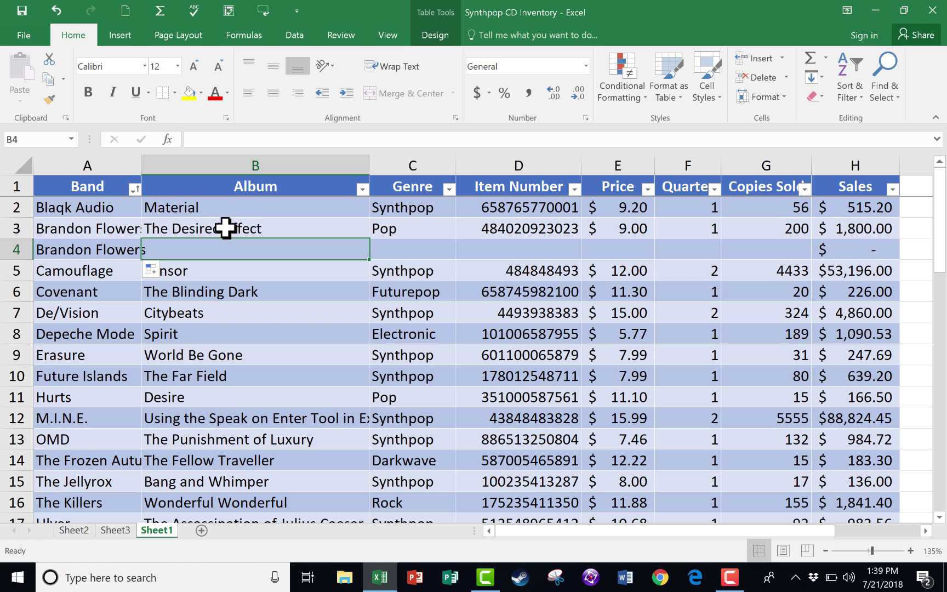
pyautogui.write('Fl')
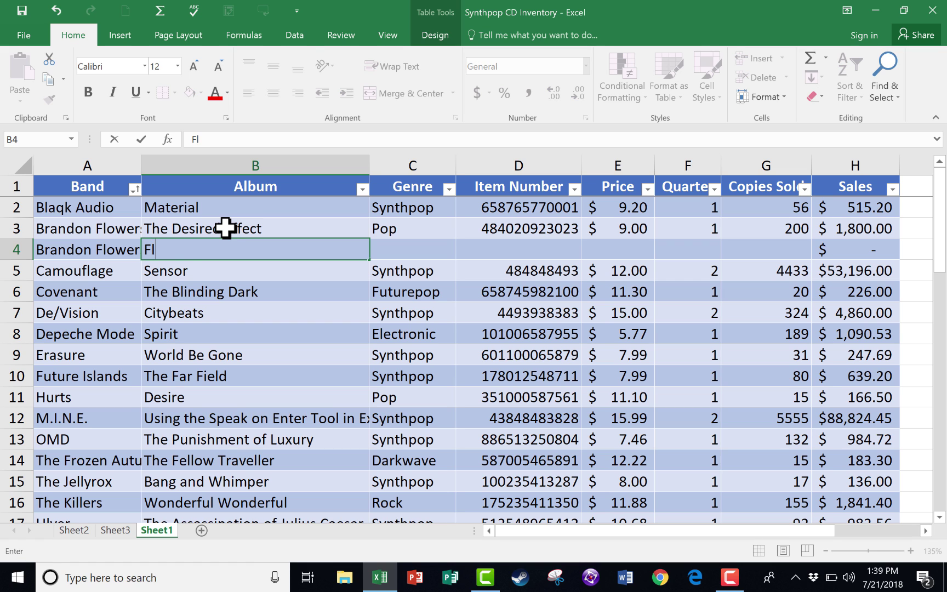
pyautogui.write('amingo')
pyautogui.press('Tab')
pyautogui.write('P')
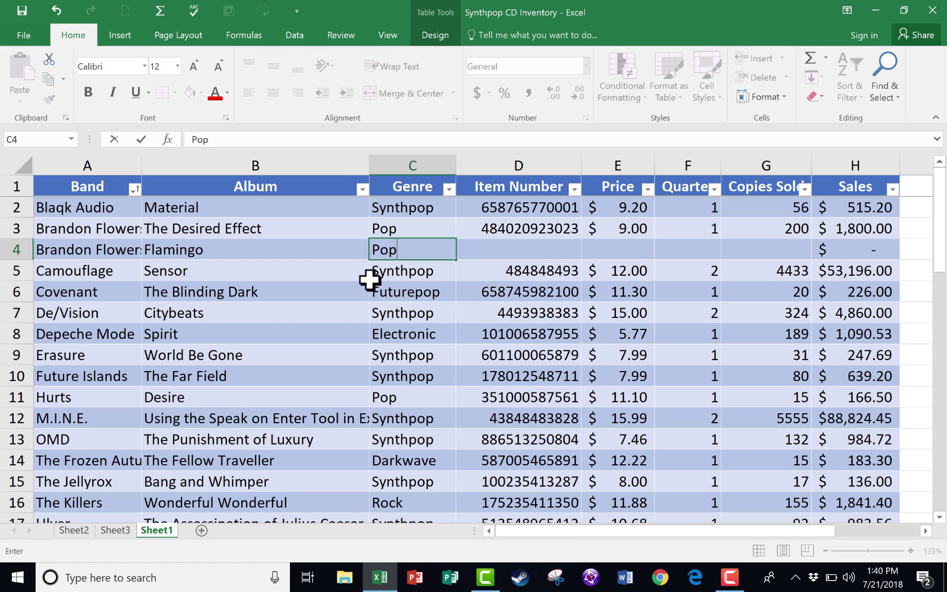
pyautogui.write('op')
pyautogui.press('Tab')
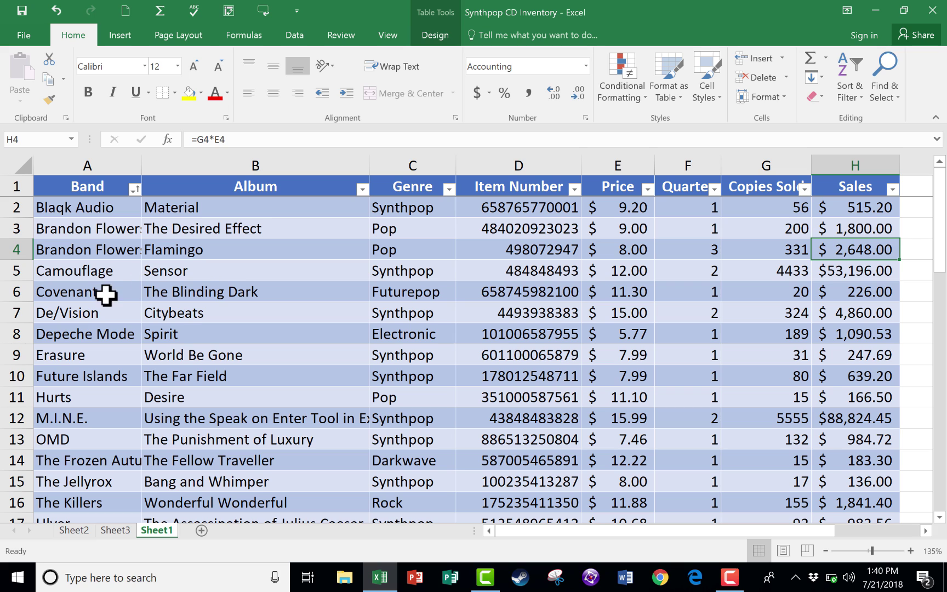
# - Sort the table, including the Flamingo record, alphabetically by album from A to Z
pyautogui.click(106, 294)
pyautogui.click(224, 289)
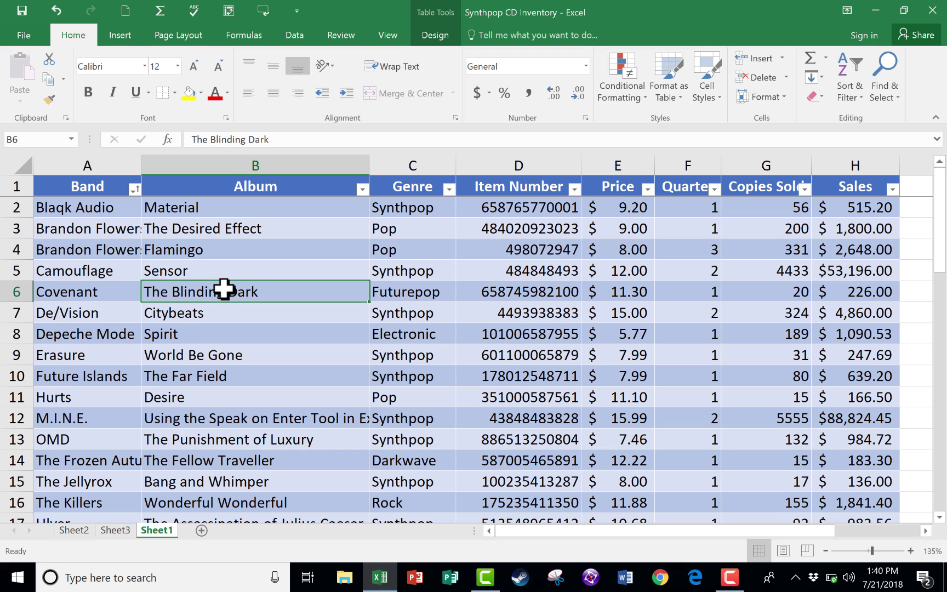
pyautogui.click(300, 207)
pyautogui.click(850, 64)
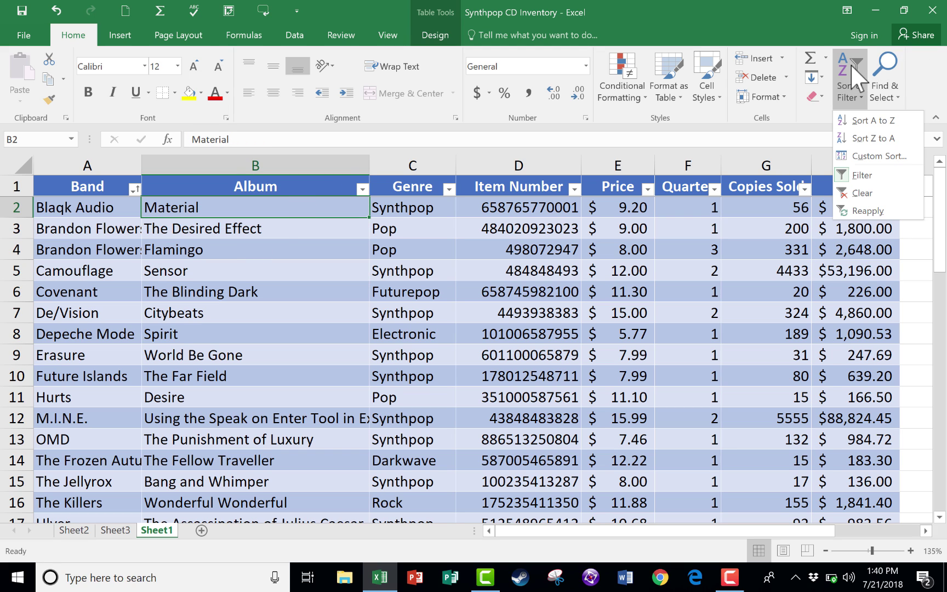
pyautogui.click(863, 119)
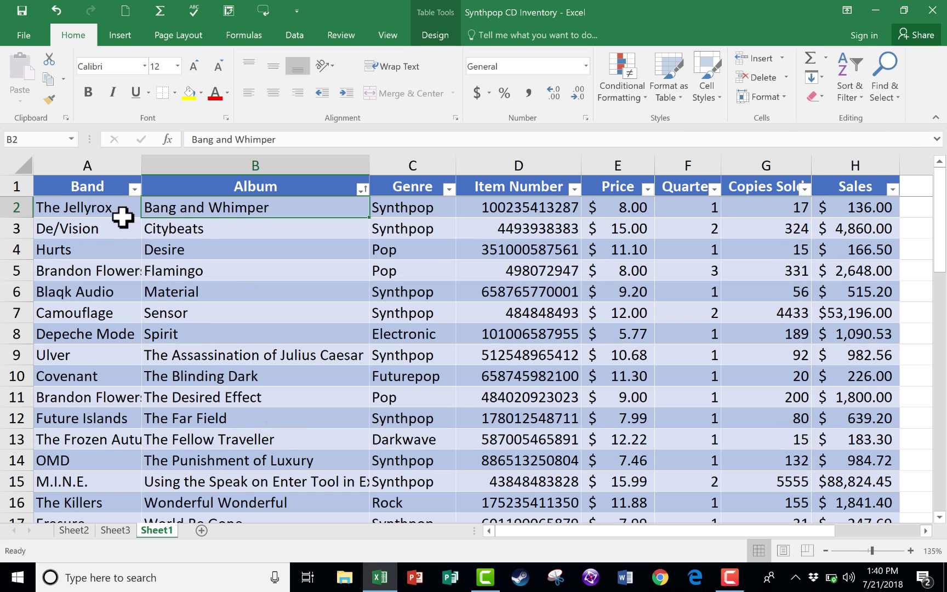
# - Sort the album-ordered table by band from A to Z so each band's albums stay alphabetical
pyautogui.click(87, 207)
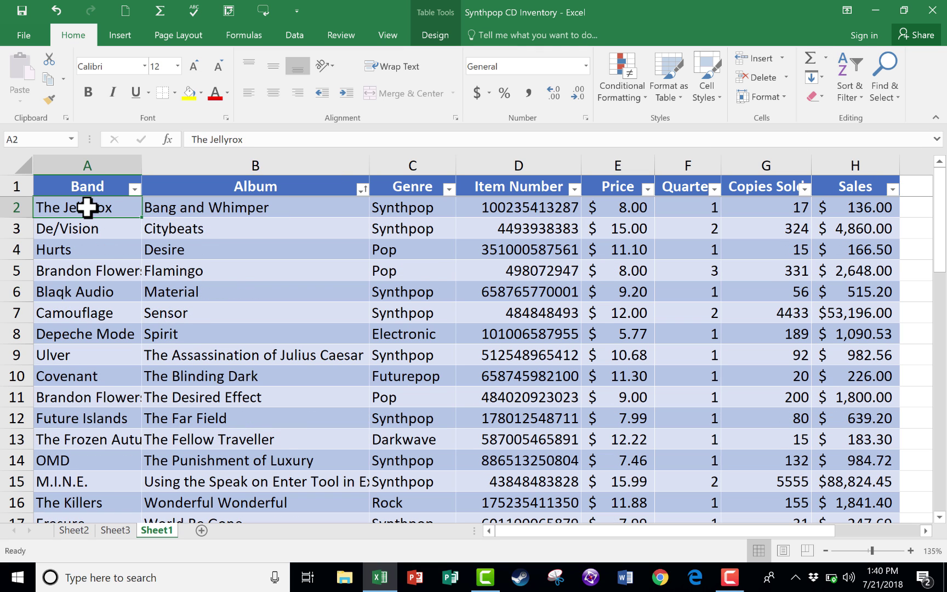
pyautogui.click(850, 82)
pyautogui.click(874, 121)
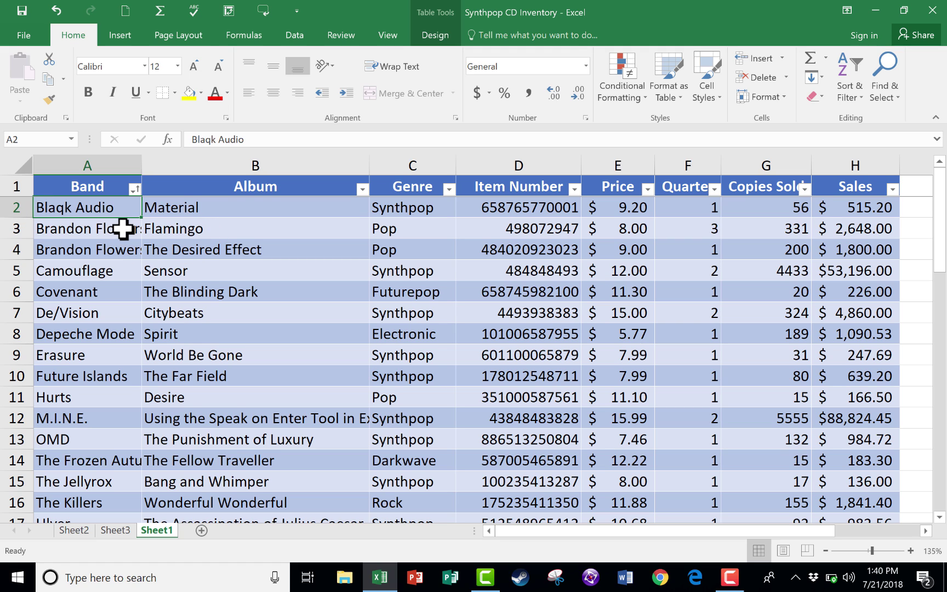
pyautogui.click(199, 231)
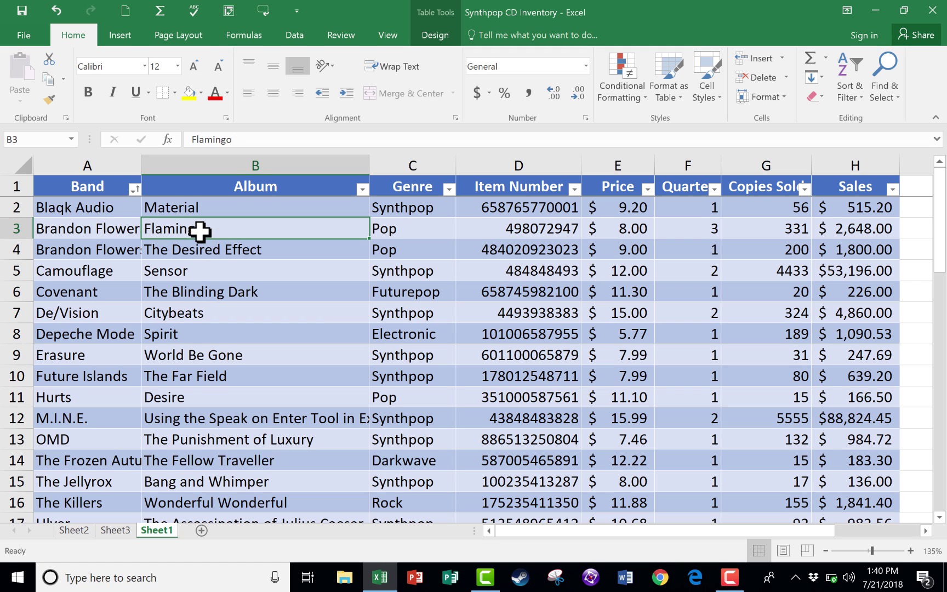
pyautogui.click(217, 254)
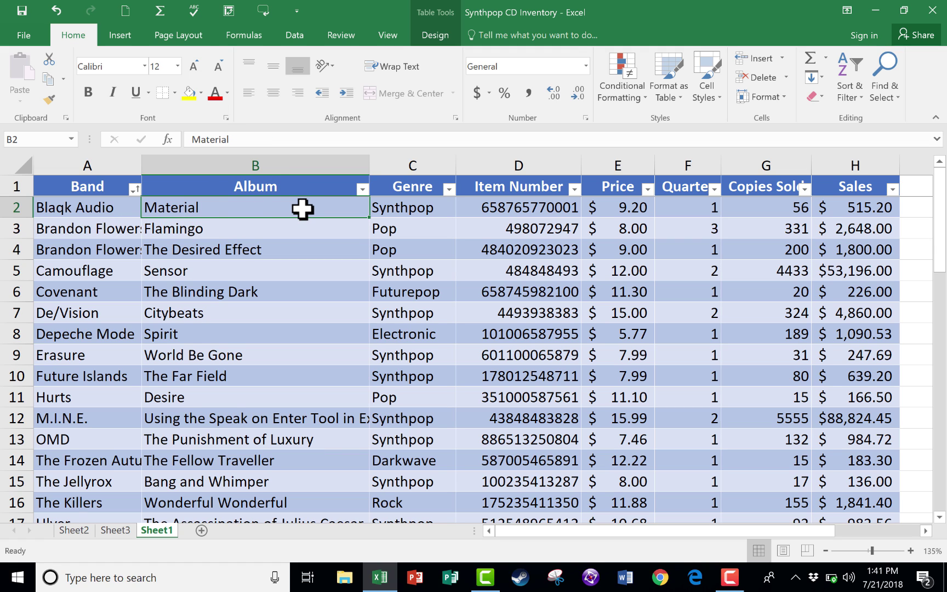
pyautogui.click(86, 209)
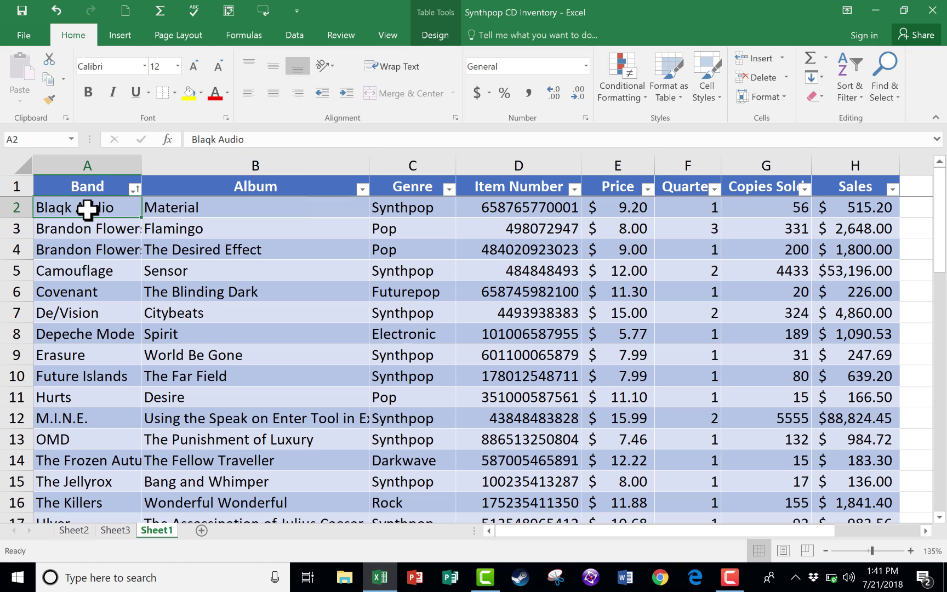
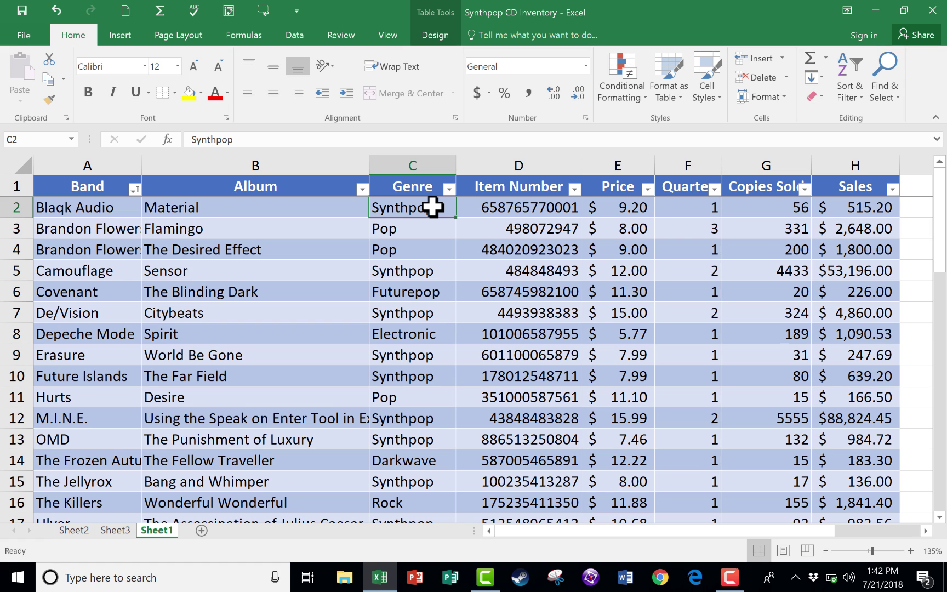
# - Sort the whole table alphabetically by genre from A to Z
pyautogui.click(849, 71)
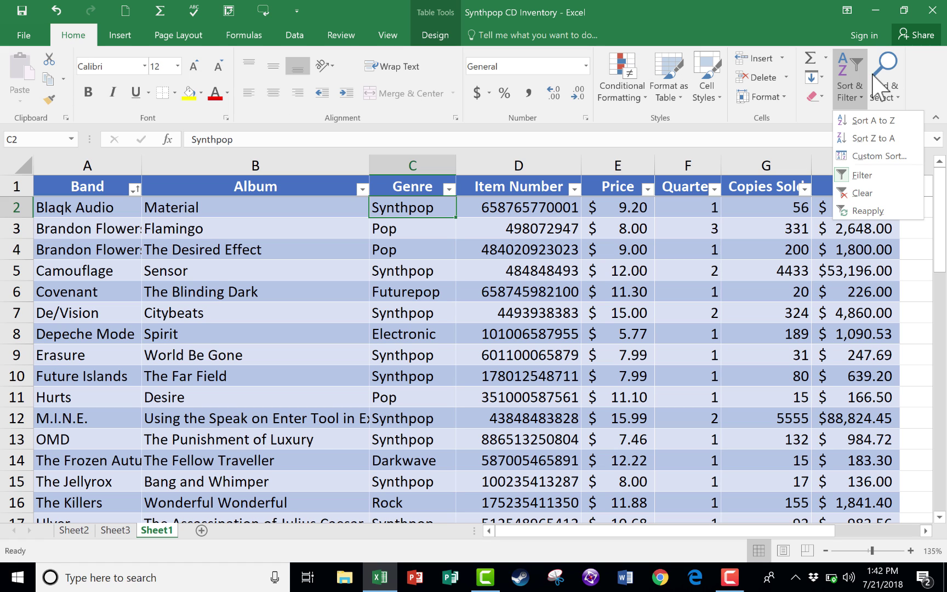
pyautogui.click(848, 82)
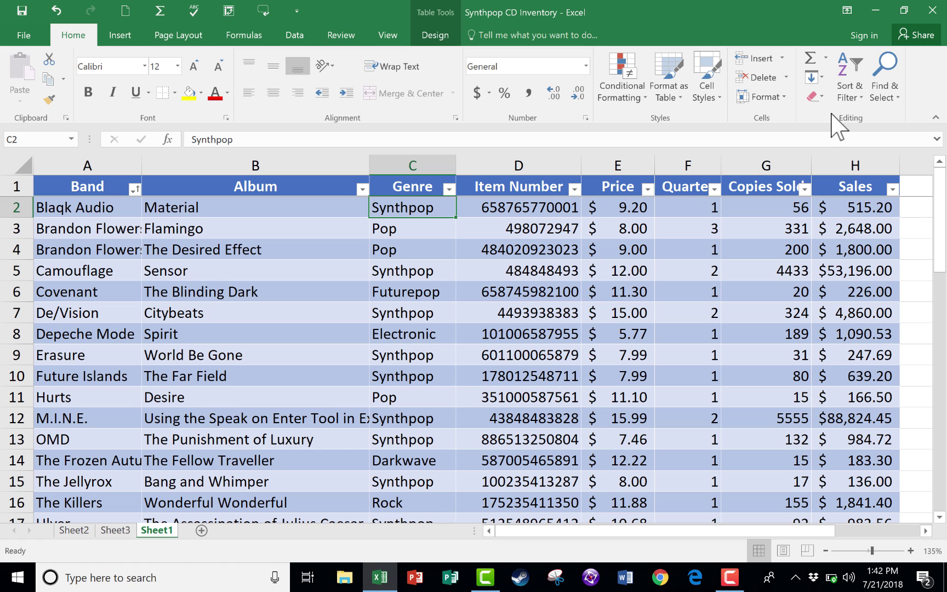
pyautogui.click(288, 36)
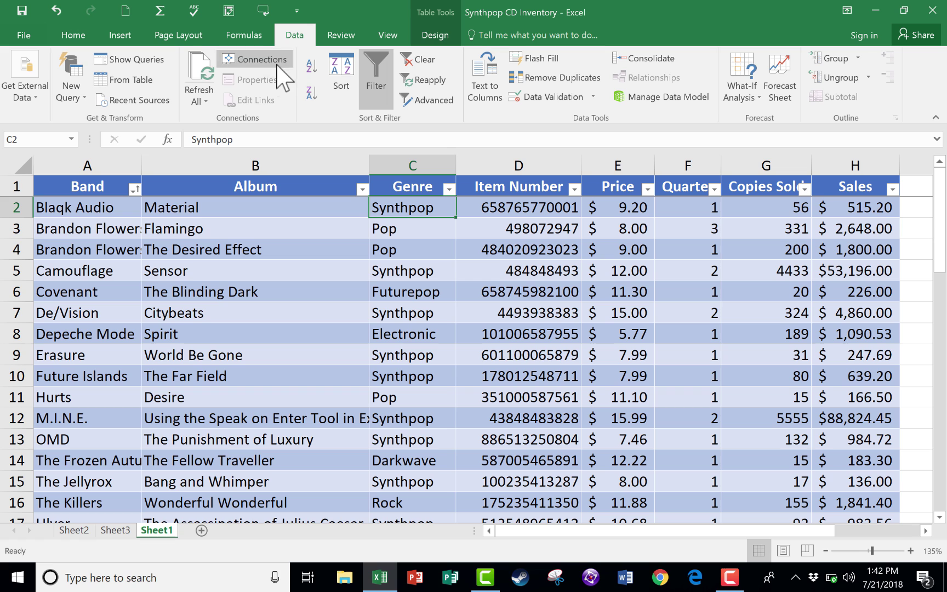
pyautogui.click(313, 69)
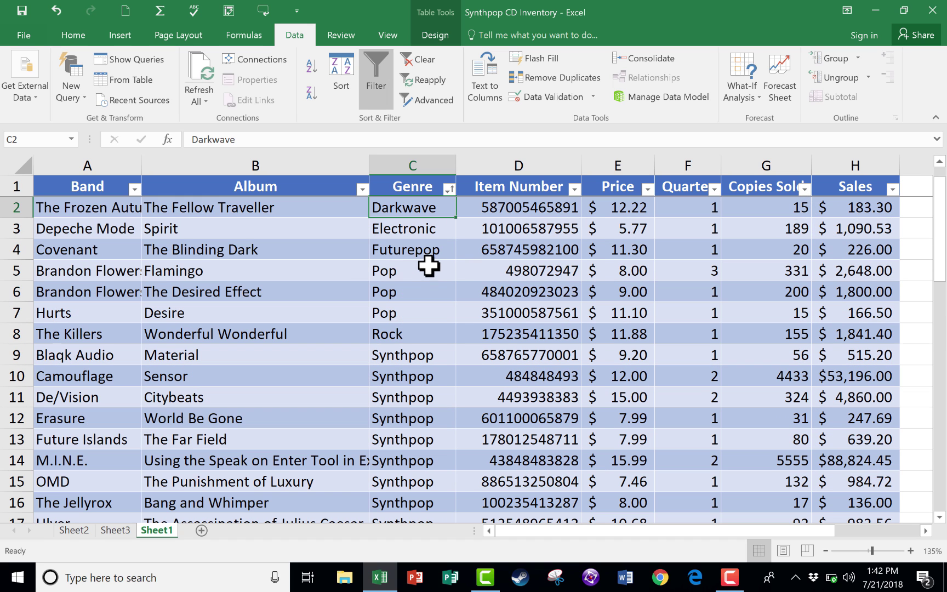
# - Sort the table by band from A to Z again
pyautogui.click(105, 211)
pyautogui.click(311, 66)
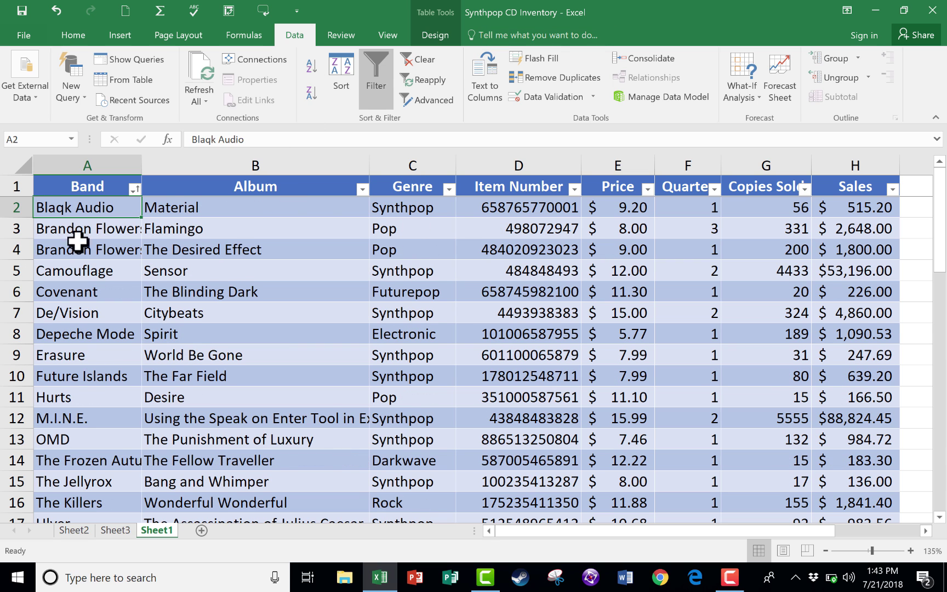
pyautogui.scroll(-2, 348, 252)
pyautogui.scroll(2, 356, 247)
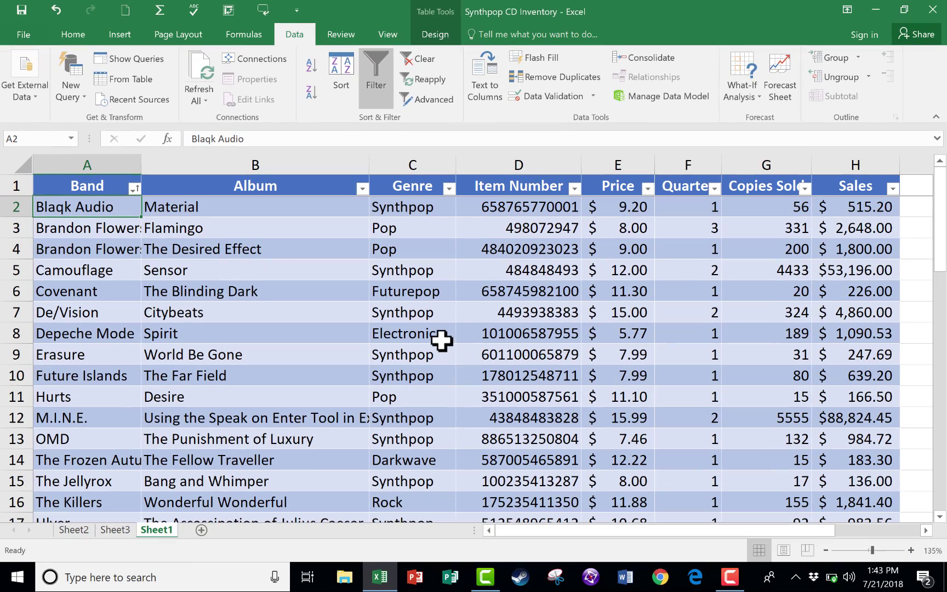
# - Select all of the table's data and cycle through the selection's corner cells to check its extent, finishing at A2
pyautogui.hotkey('ctrl', 'a')
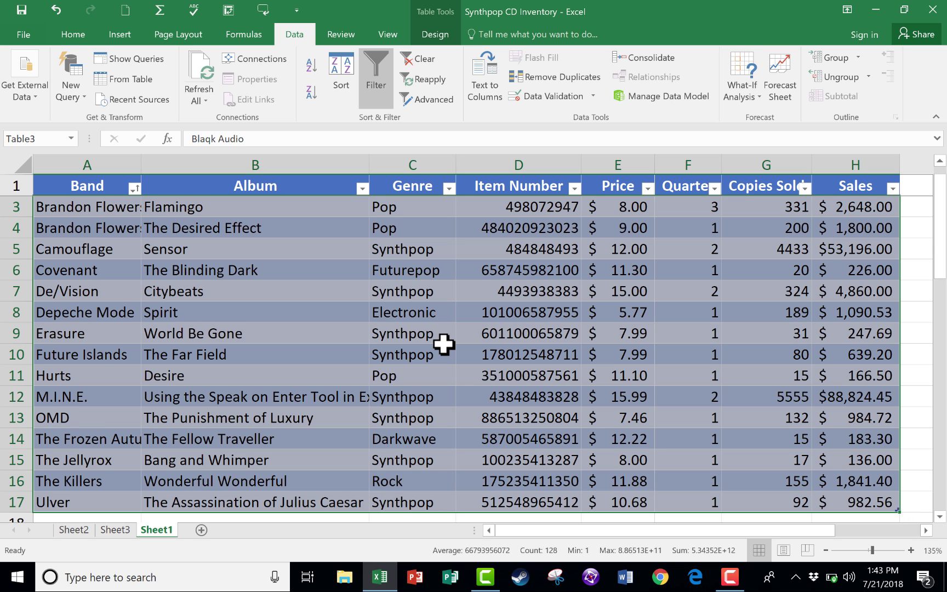
pyautogui.hotkey('ctrl', '.')
pyautogui.hotkey('ctrl', '.')
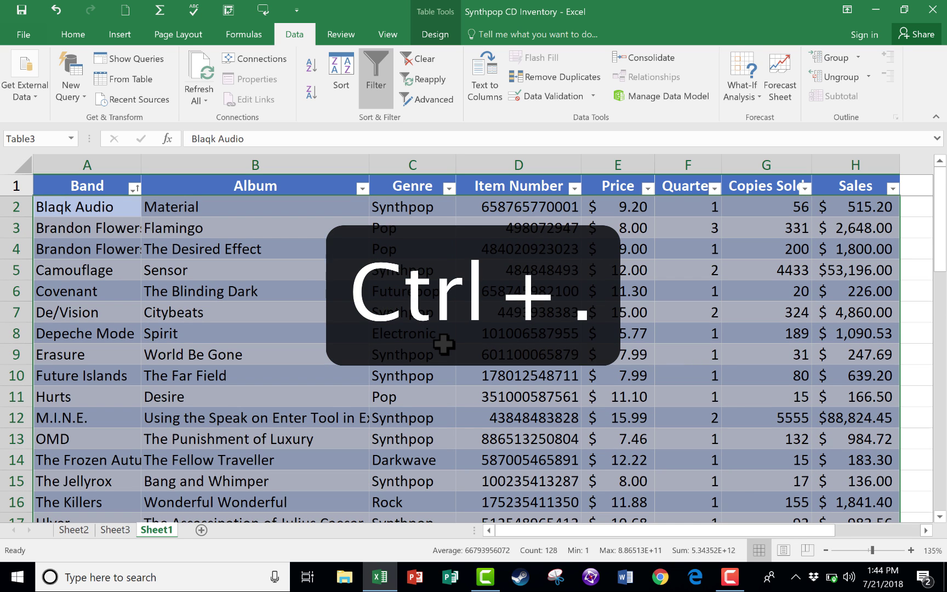
pyautogui.hotkey('ctrl', '.')
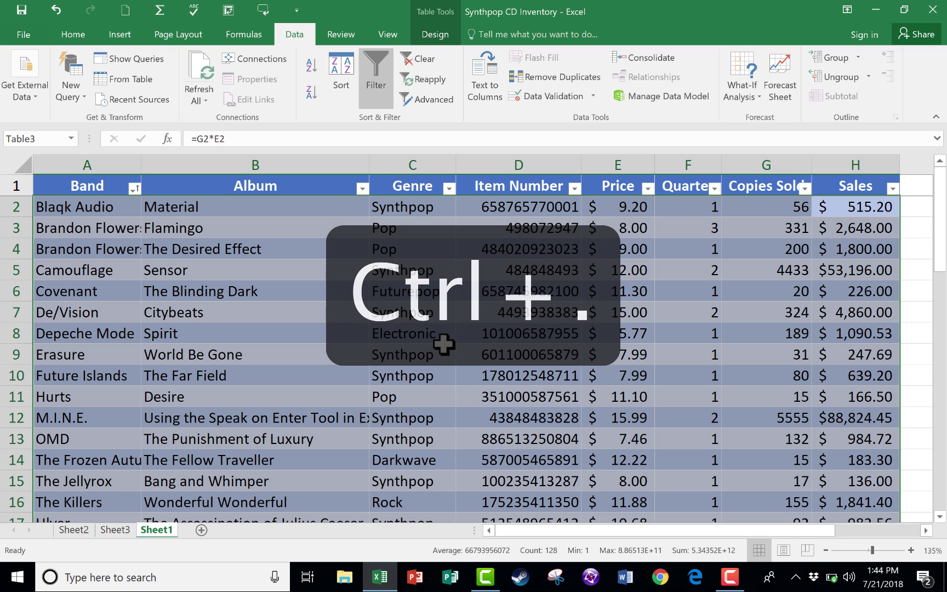
pyautogui.hotkey('ctrl', '.')
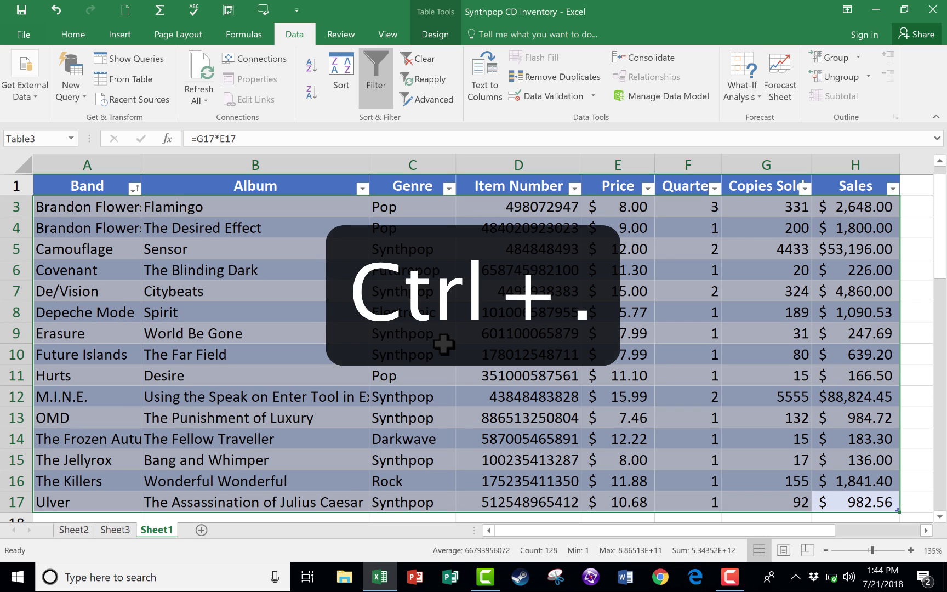
pyautogui.hotkey('ctrl', '.')
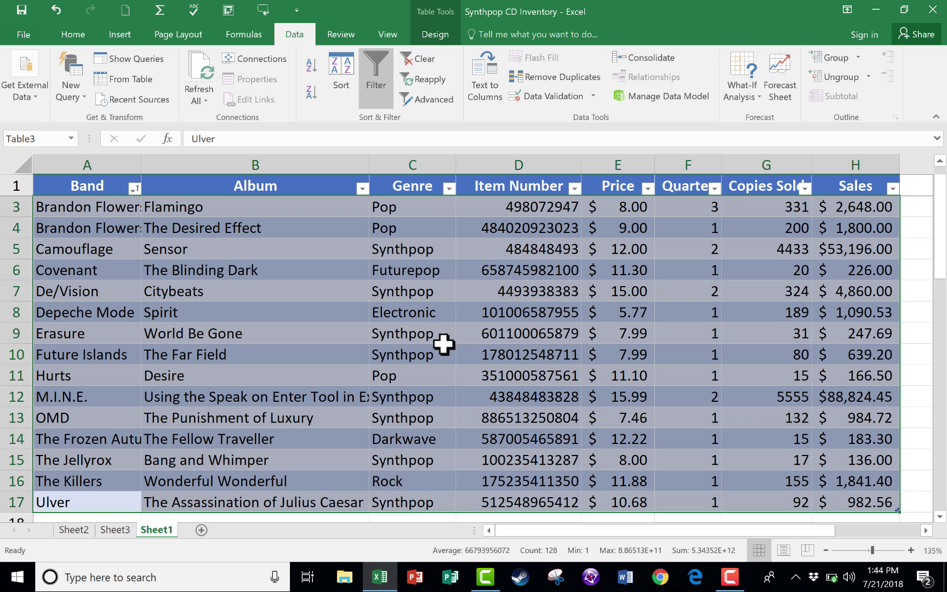
pyautogui.hotkey('ctrl', '.')
pyautogui.hotkey('ctrl', '.')
pyautogui.hotkey('ctrl', '.')
pyautogui.hotkey('ctrl', '.')
pyautogui.hotkey('ctrl', '.')
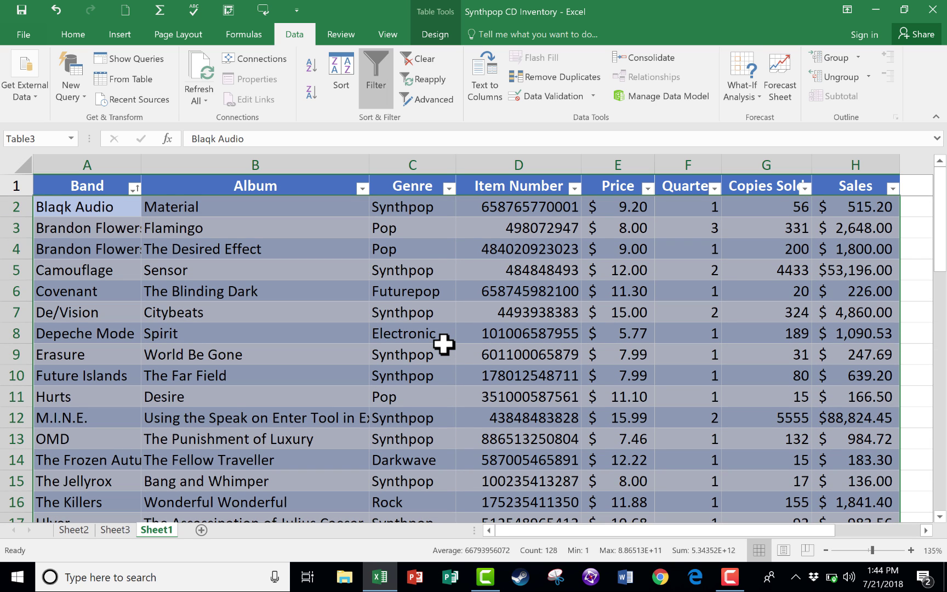
pyautogui.hotkey('ctrl', '.')
pyautogui.hotkey('ctrl', '.')
pyautogui.hotkey('ctrl', '.')
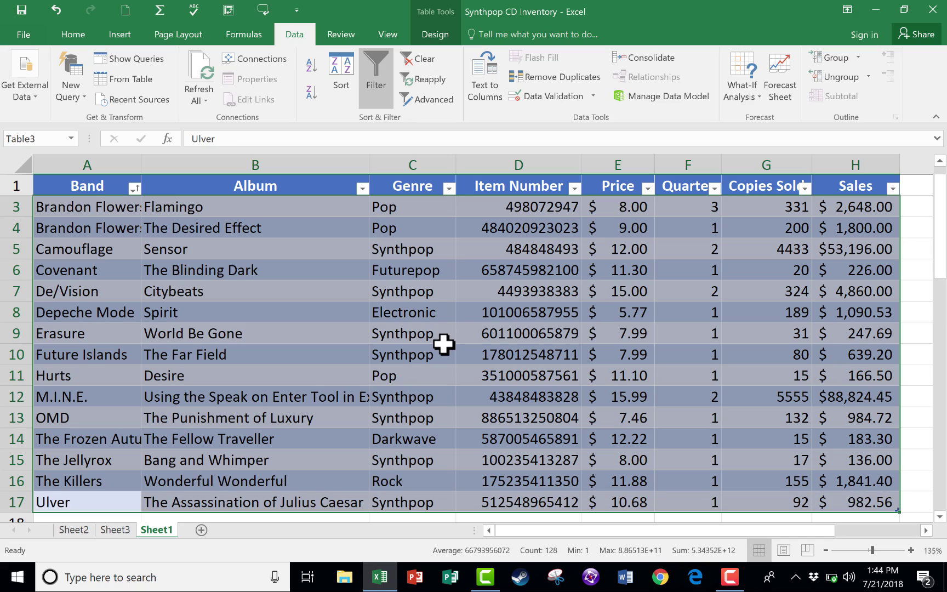
pyautogui.hotkey('ctrl', '.')
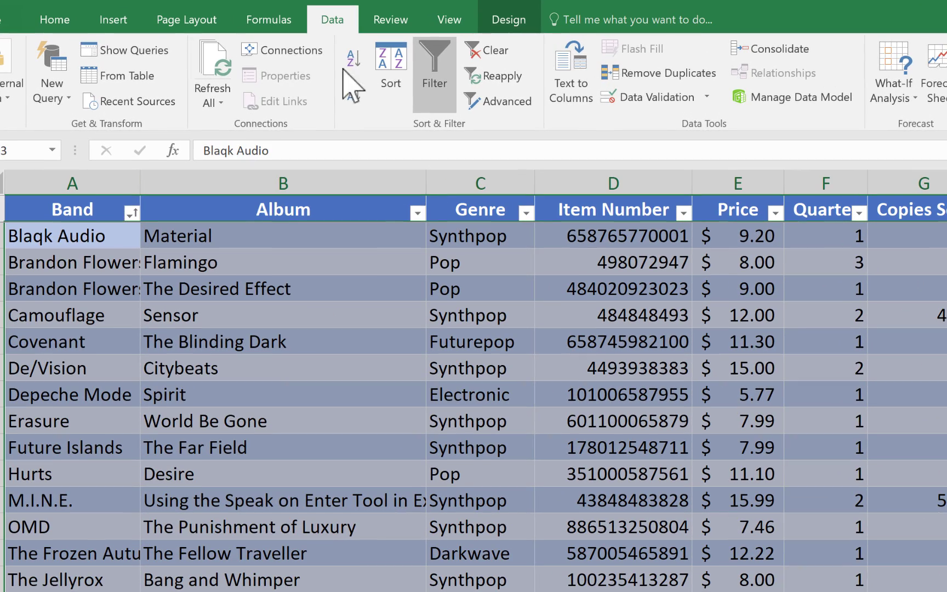
# - Start a custom sort with Band as the first level, sorted on Values from A to Z
pyautogui.click(391, 68)
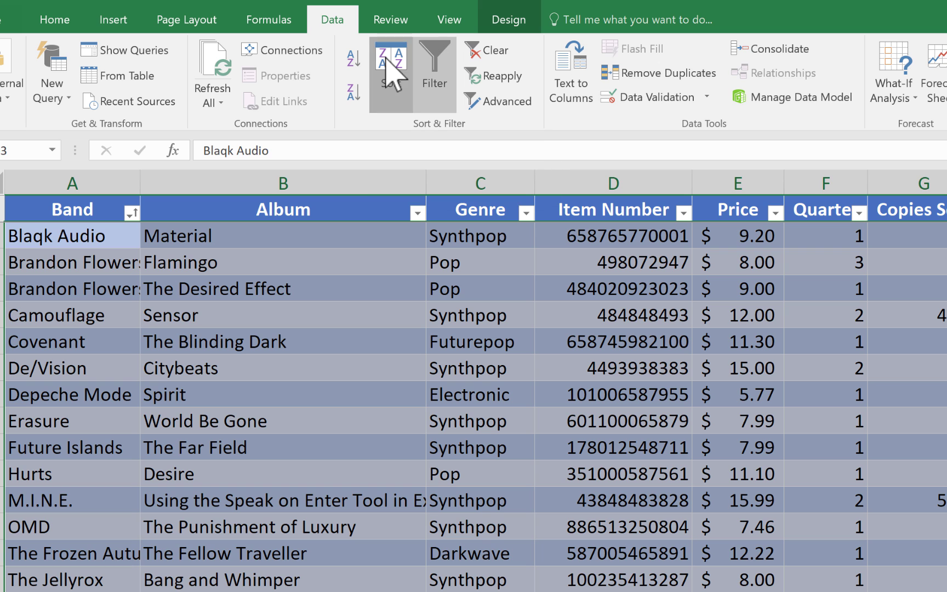
pyautogui.moveTo(496, 218); pyautogui.dragTo(568, 123)
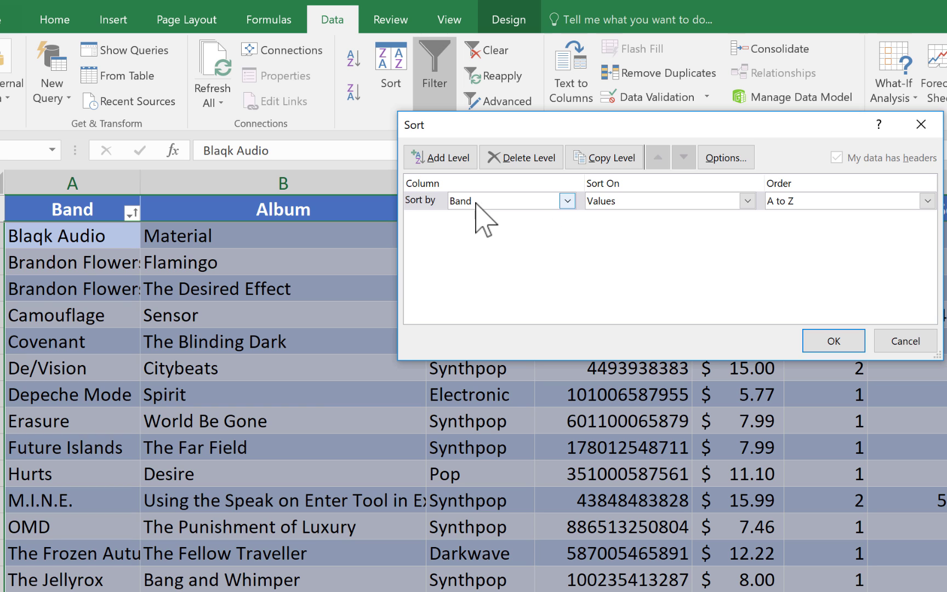
pyautogui.click(630, 201)
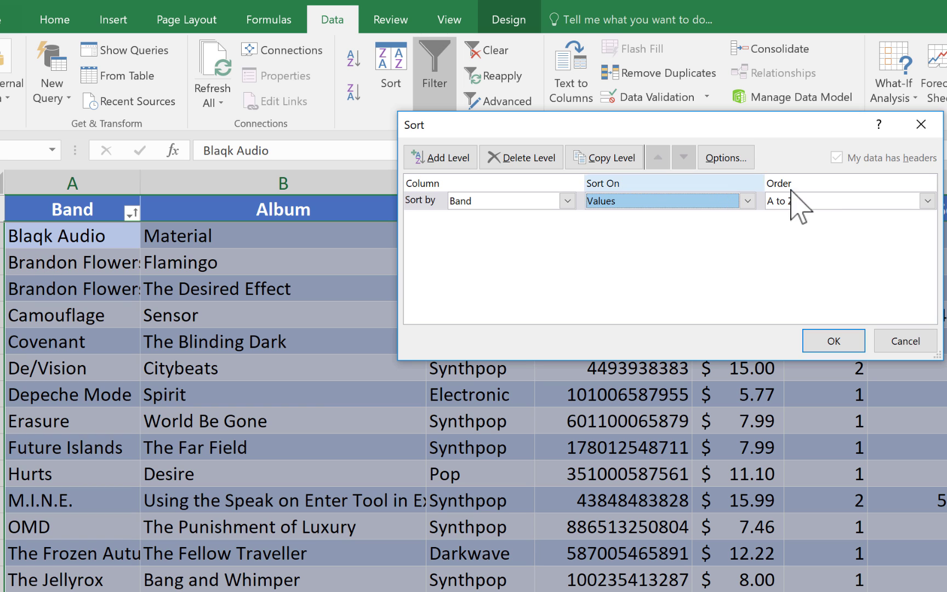
pyautogui.click(822, 202)
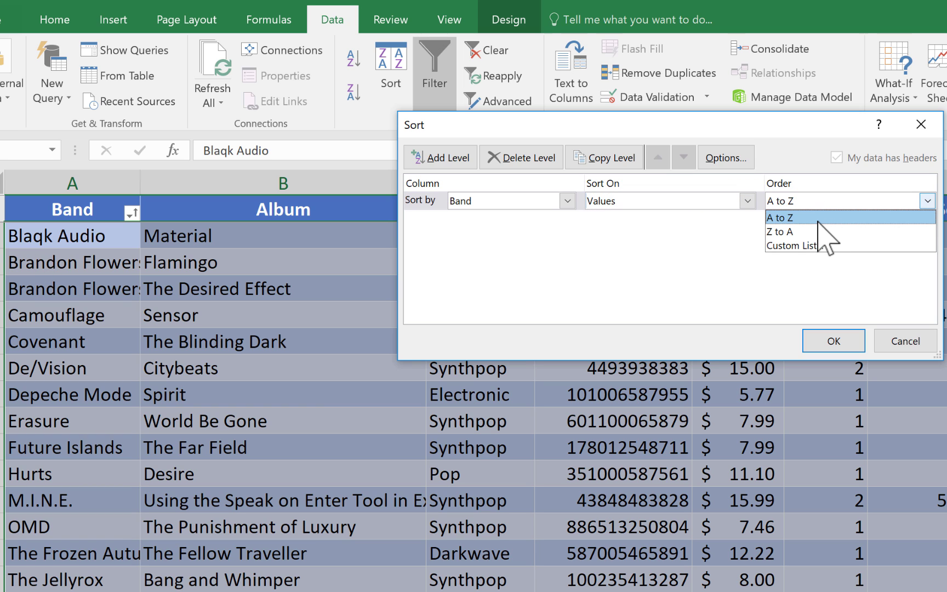
pyautogui.click(815, 218)
# - Try Cell Color as the sort basis of the Band level and restore it to Values
pyautogui.click(682, 201)
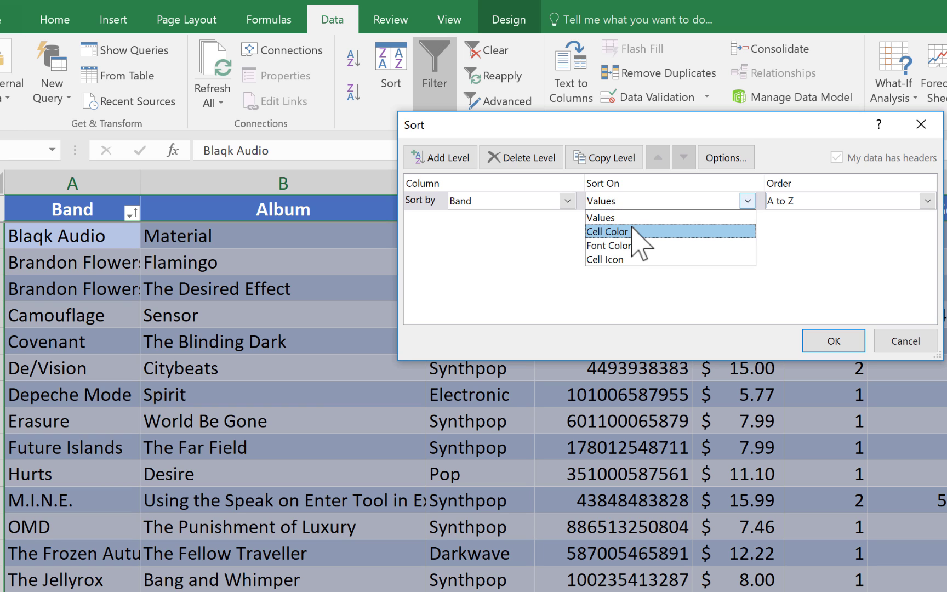
pyautogui.click(633, 230)
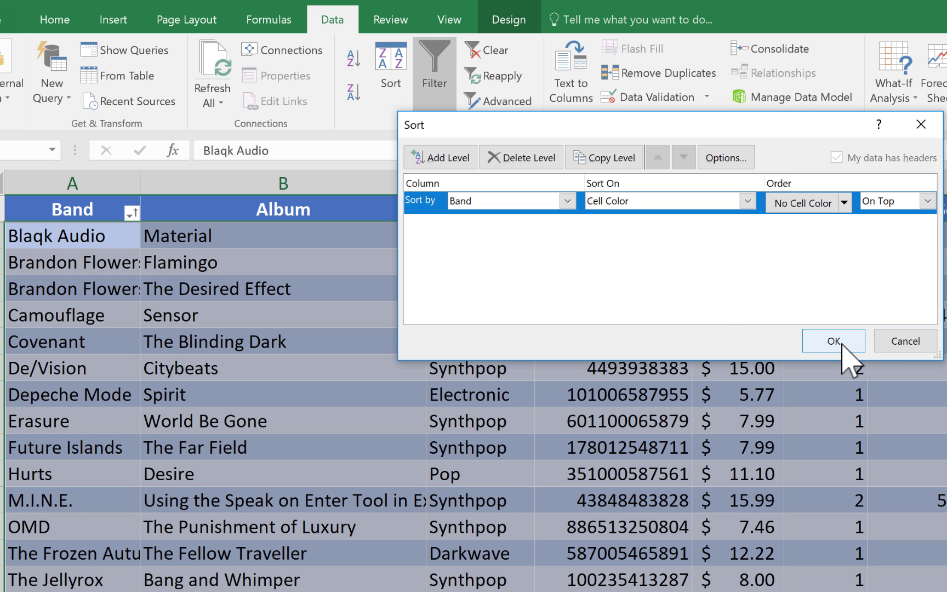
pyautogui.click(747, 201)
pyautogui.click(693, 215)
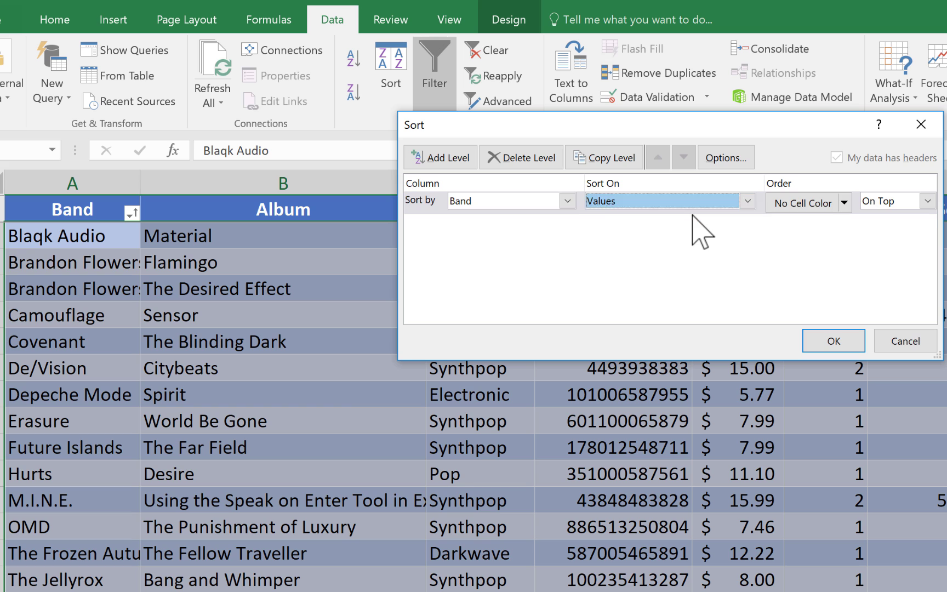
pyautogui.click(675, 203)
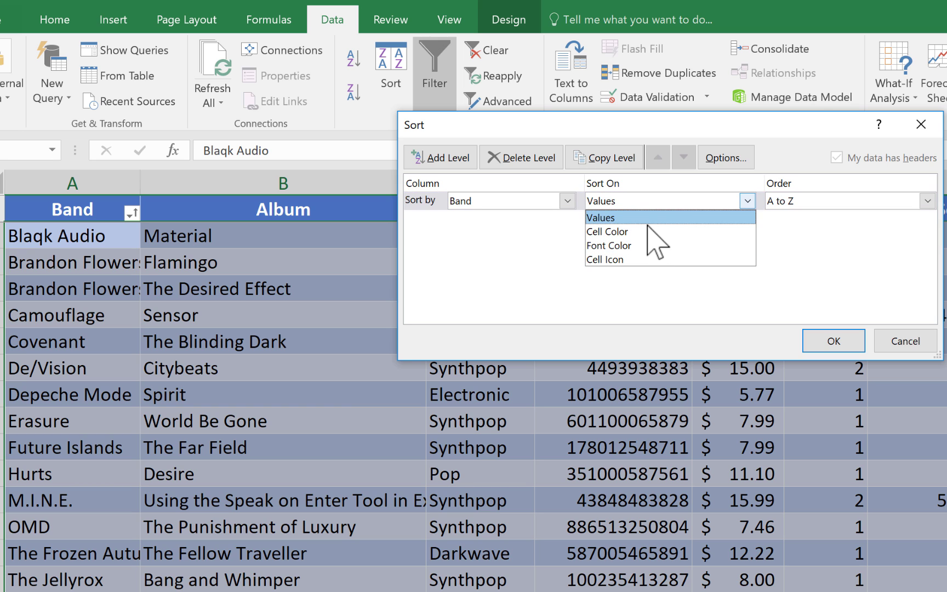
pyautogui.click(559, 250)
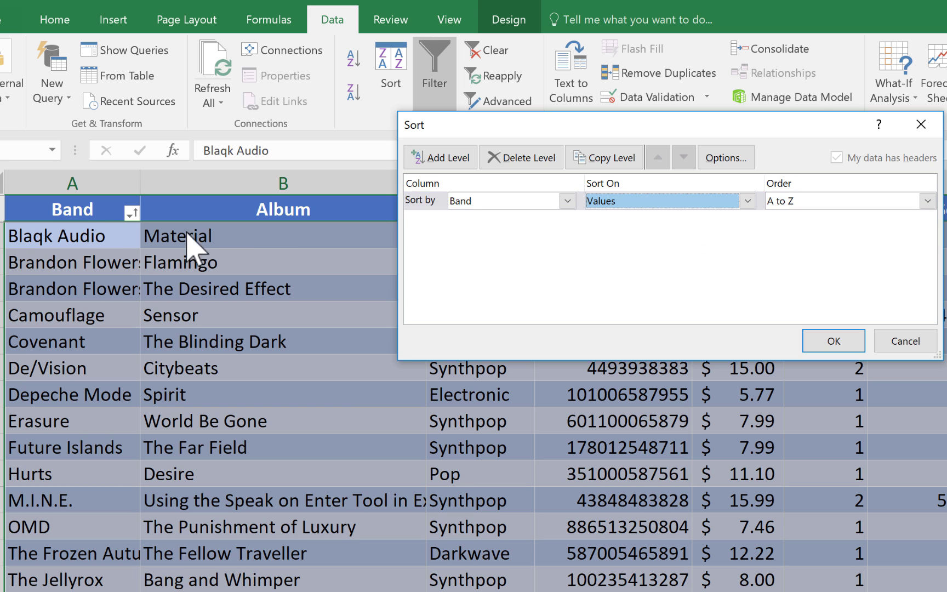
# - Add a second sort level for Genre, sorted on Values from A to Z
pyautogui.click(450, 157)
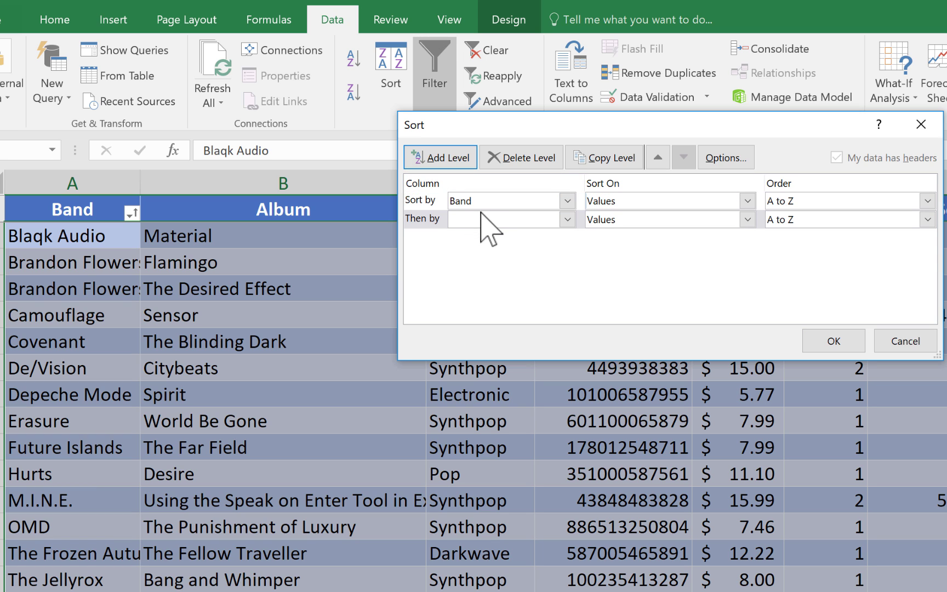
pyautogui.click(567, 220)
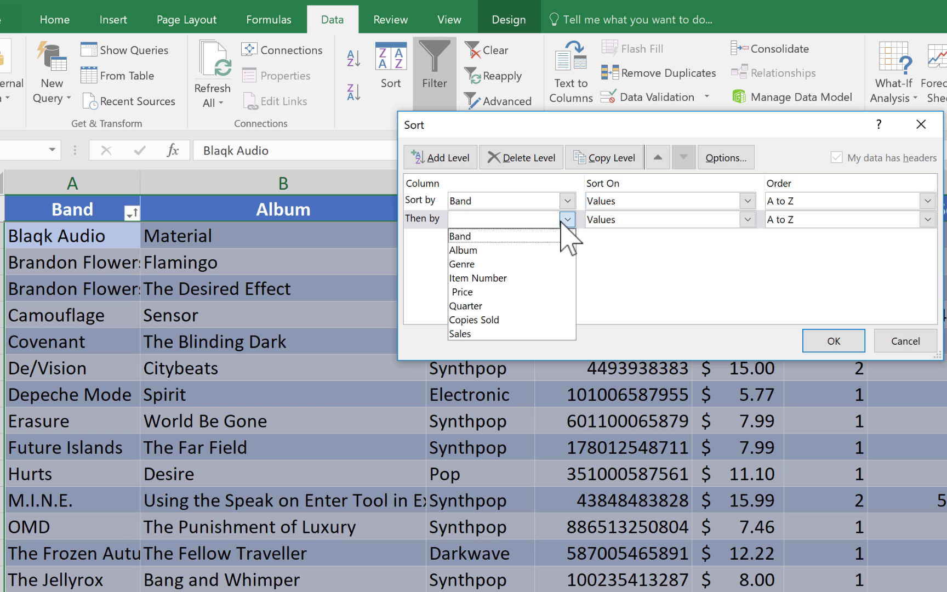
pyautogui.click(498, 264)
pyautogui.click(649, 220)
pyautogui.click(696, 224)
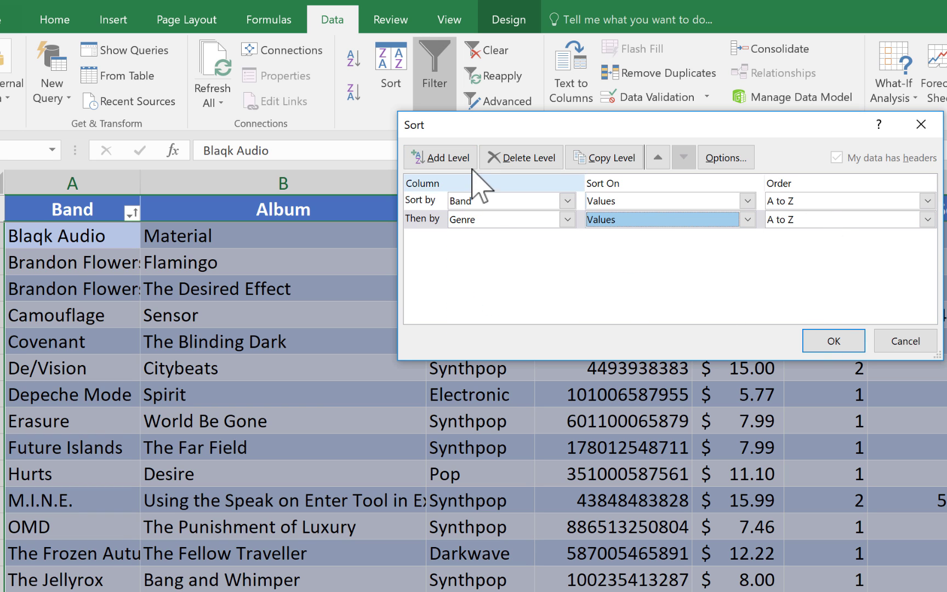
# - Add a third sort level for Copies Sold, ordered Largest to Smallest, and apply the multi-level sort
pyautogui.click(453, 157)
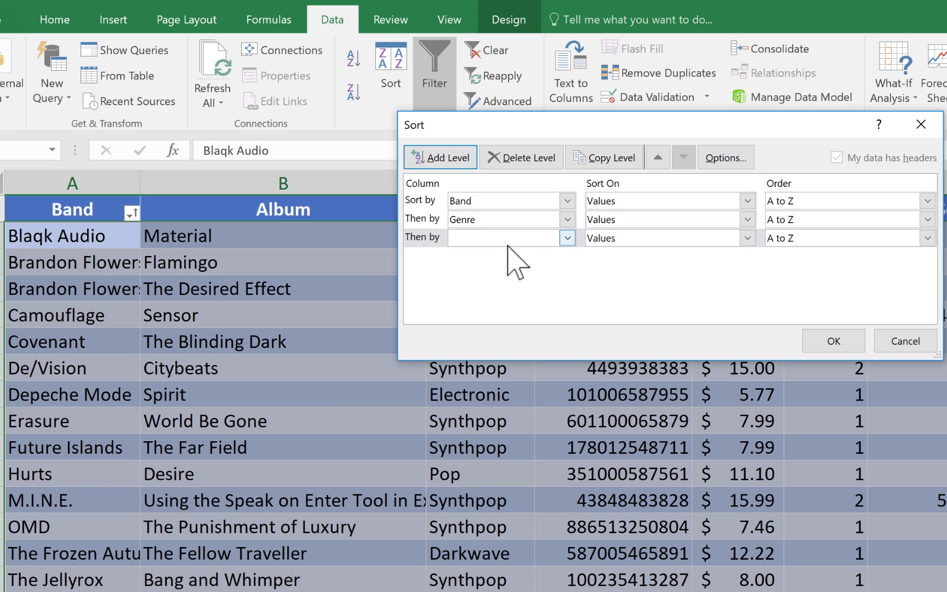
pyautogui.click(567, 238)
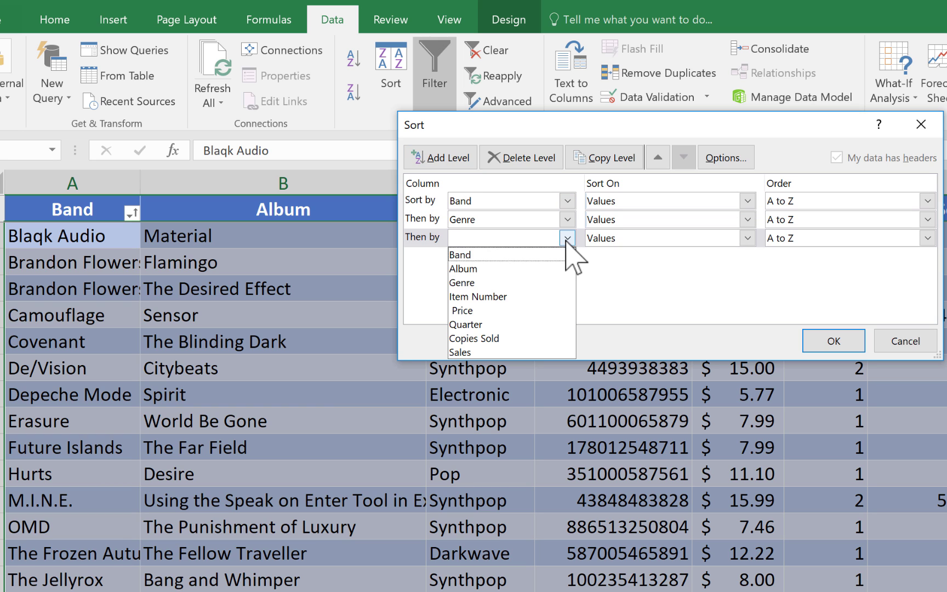
pyautogui.click(510, 338)
pyautogui.click(925, 239)
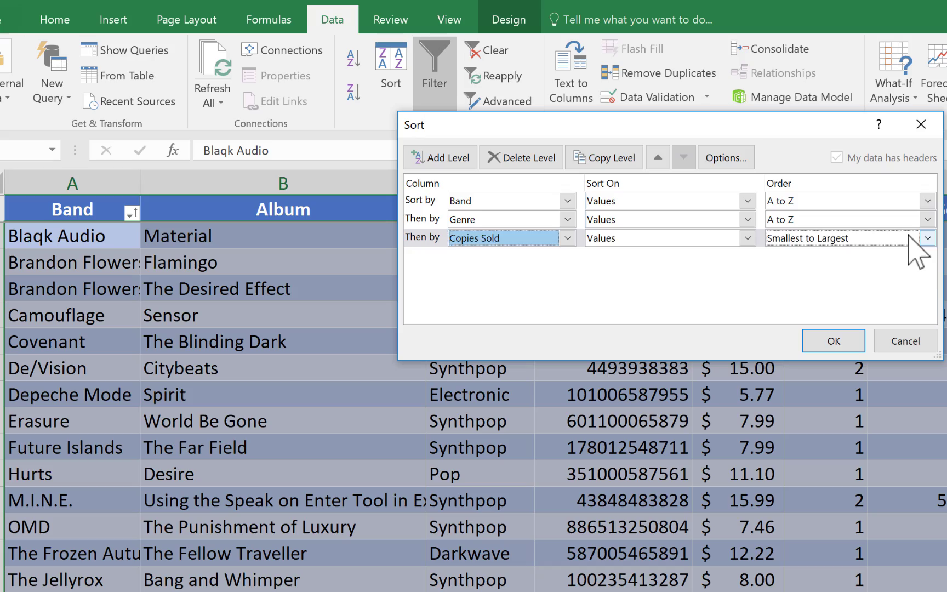
pyautogui.click(868, 269)
pyautogui.click(833, 341)
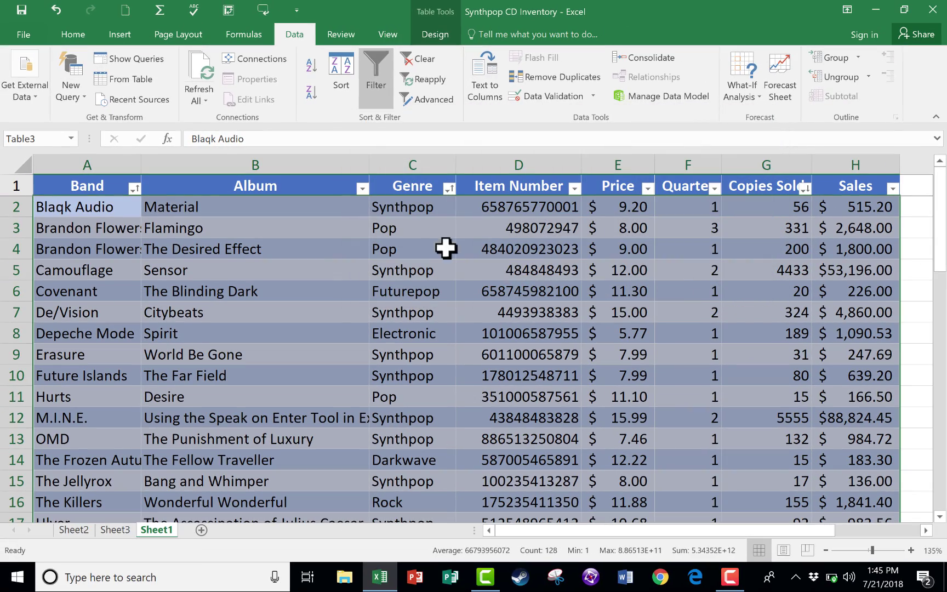
# - Auto-fit the width of the Band column to its longest band name
pyautogui.scroll(-1, 436, 253)
pyautogui.scroll(1, 417, 259)
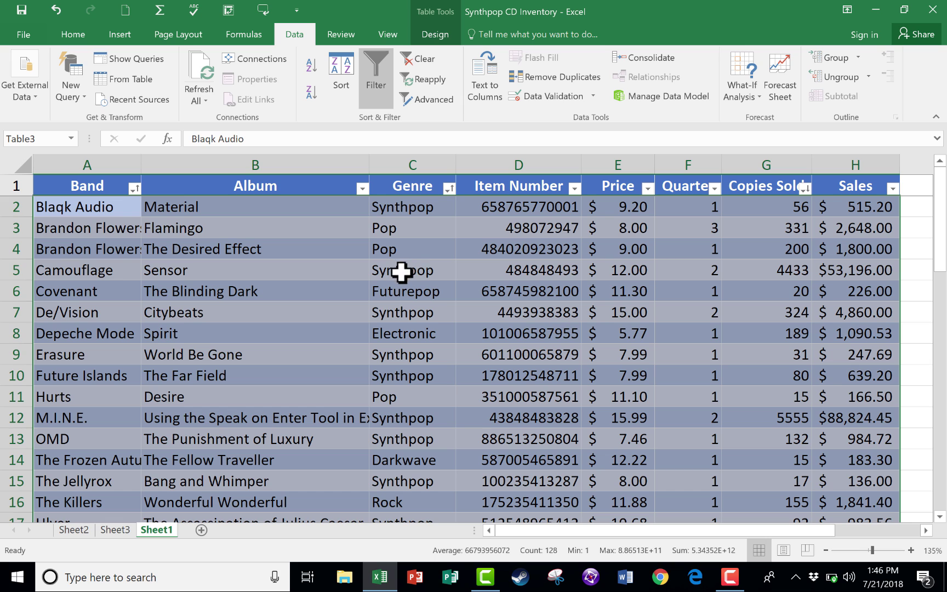
pyautogui.click(87, 234)
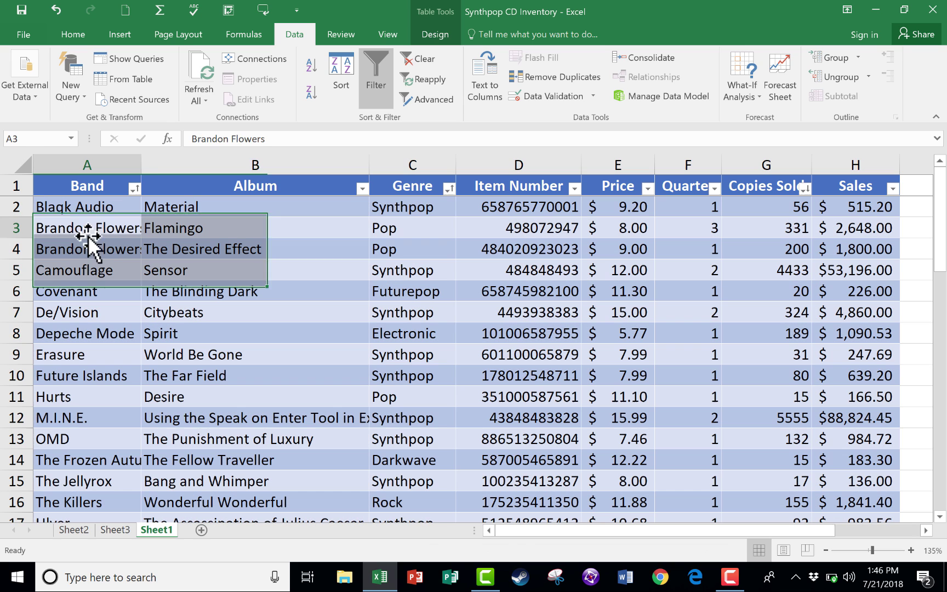
pyautogui.doubleClick(142, 163)
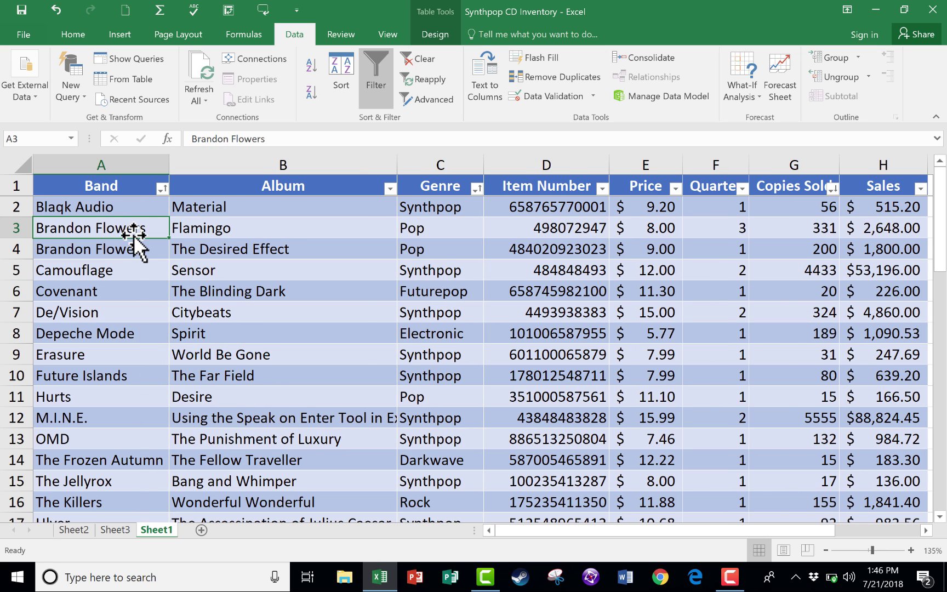
# - Compare the genre and copies sold of the two Brandon Flowers albums to check the sort order
pyautogui.click(446, 230)
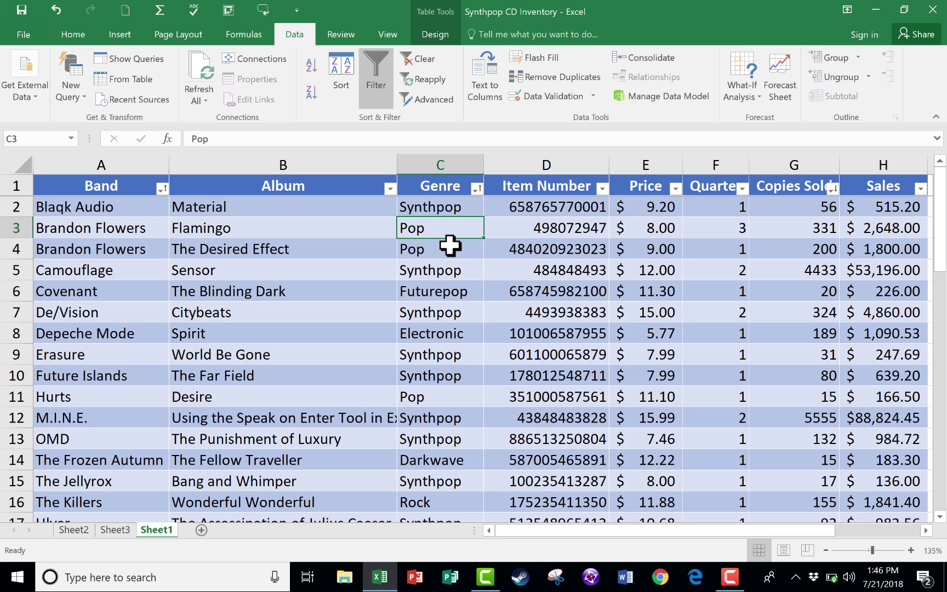
pyautogui.press('Return')
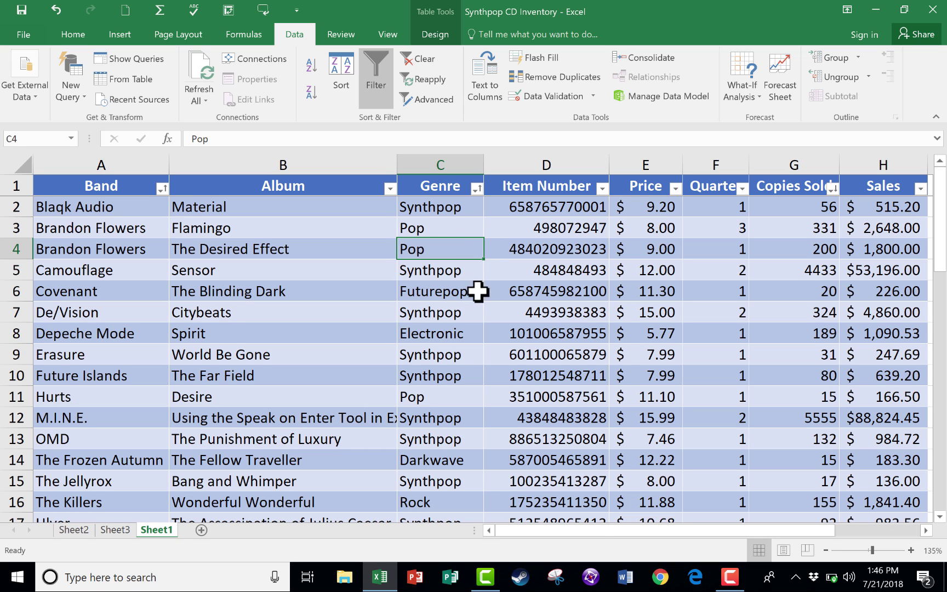
pyautogui.moveTo(603, 529); pyautogui.dragTo(648, 535)
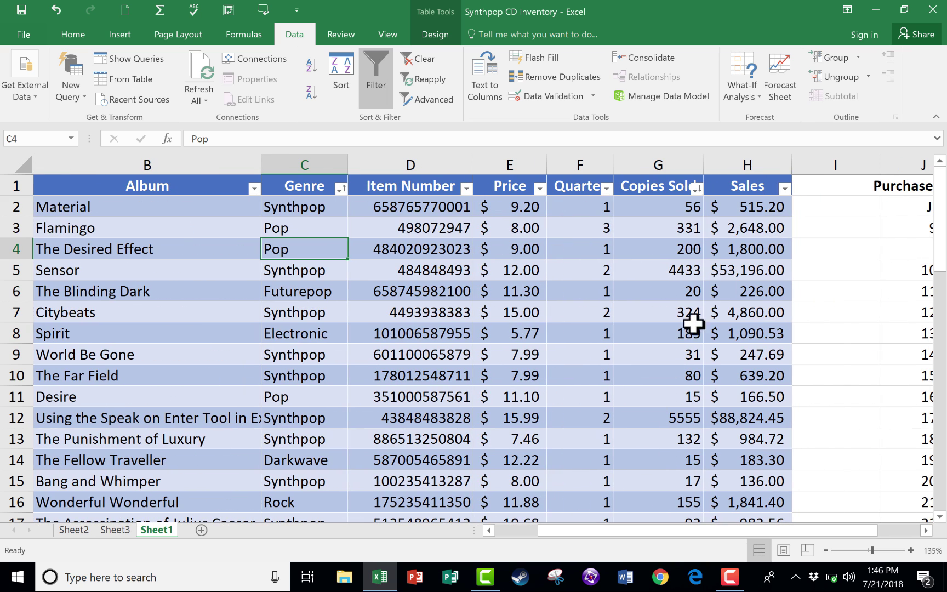
pyautogui.click(669, 248)
pyautogui.click(674, 230)
pyautogui.click(662, 255)
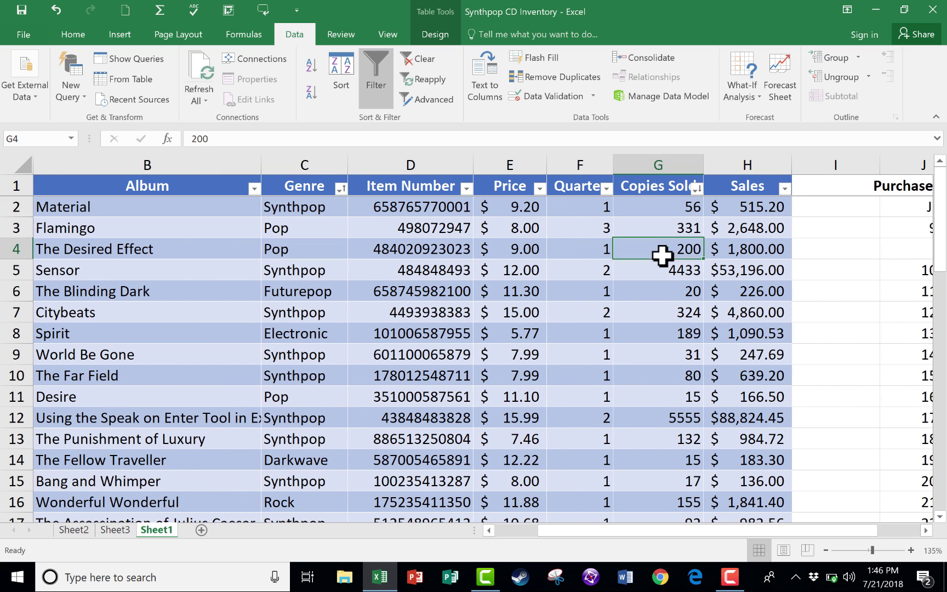
pyautogui.hscroll(-1, 731, 492)
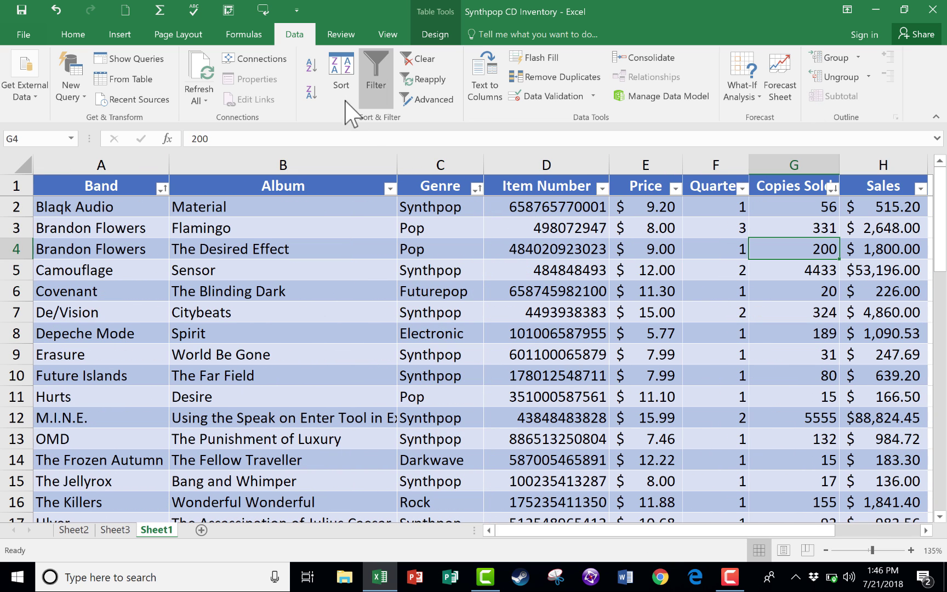
# - Open the custom sort settings for the table
pyautogui.click(342, 72)
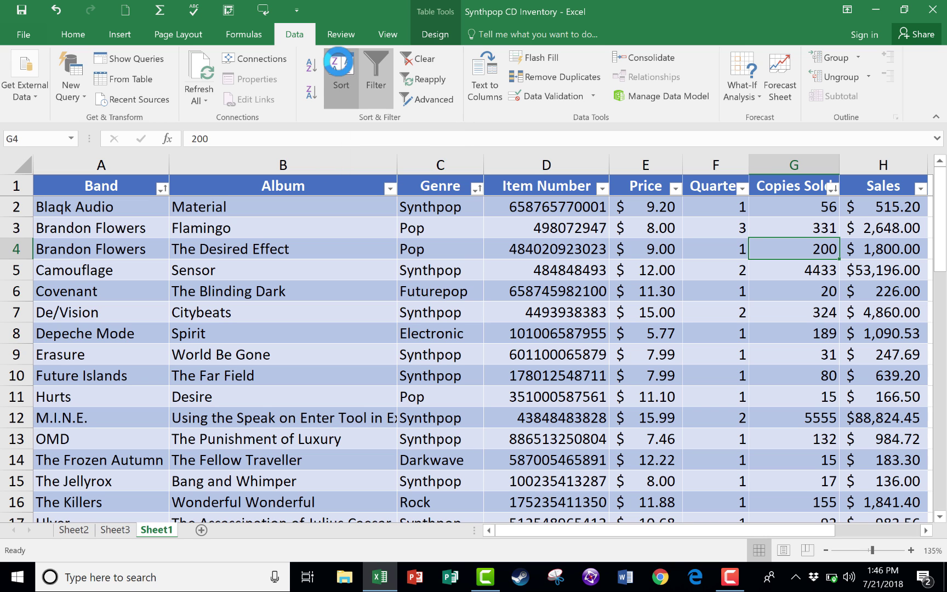